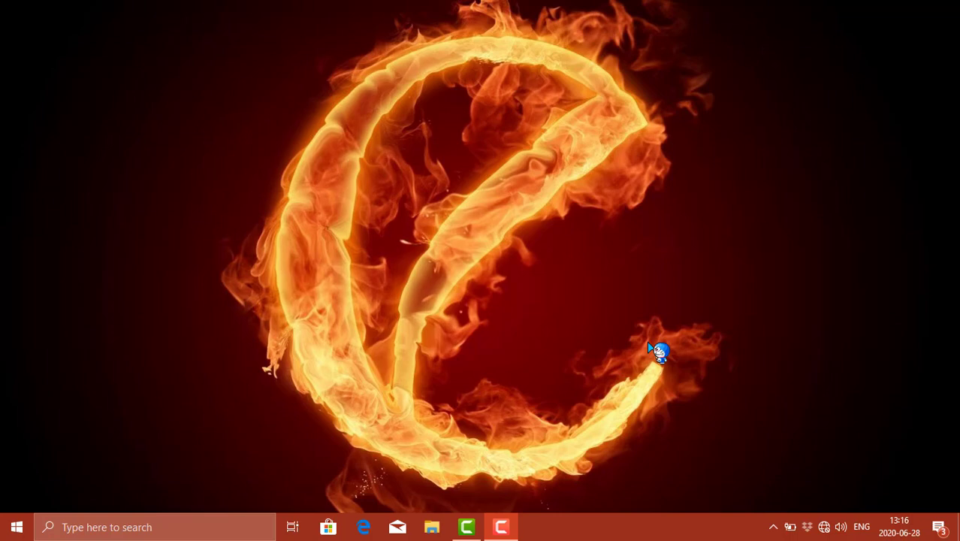
# Open Excel 2013 and create a blank workbook.
pyautogui.click(215, 528)
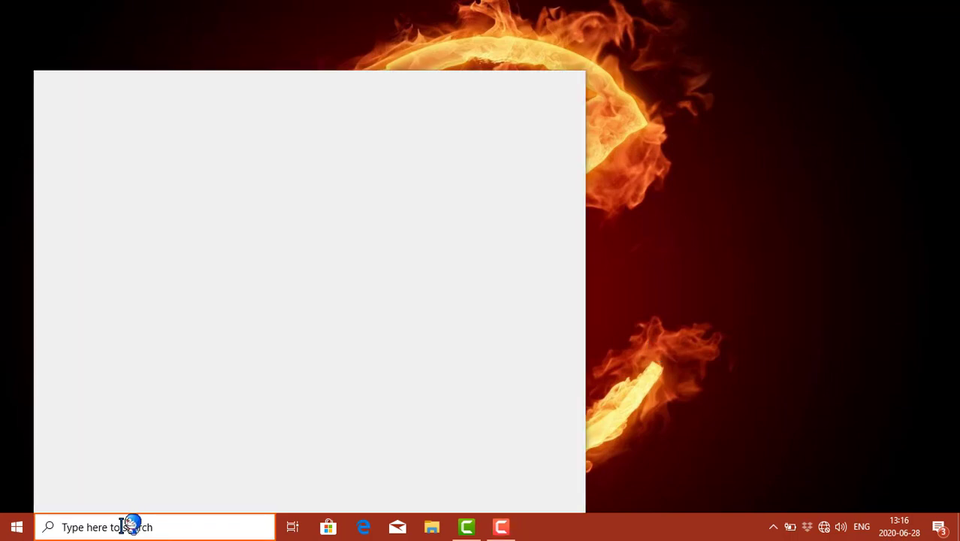
pyautogui.write('exc')
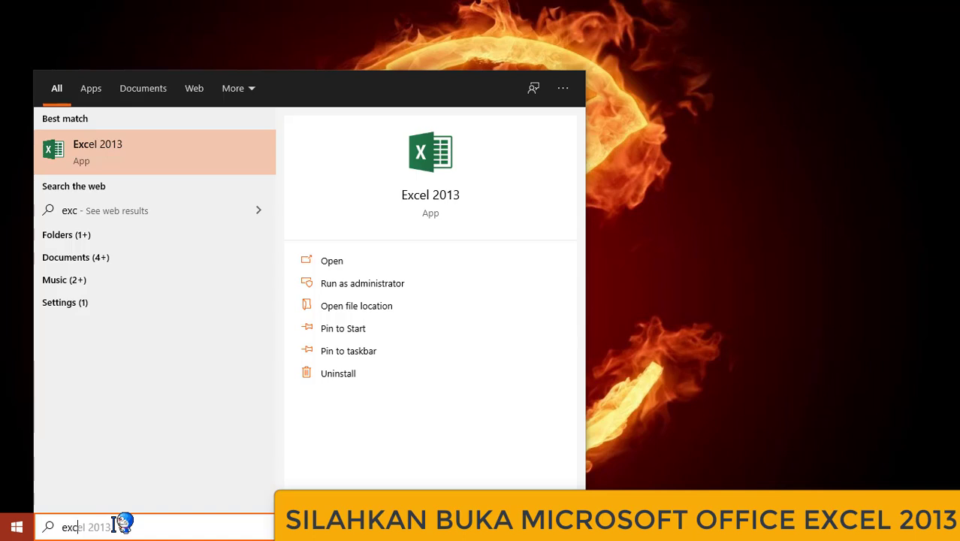
pyautogui.press('Return')
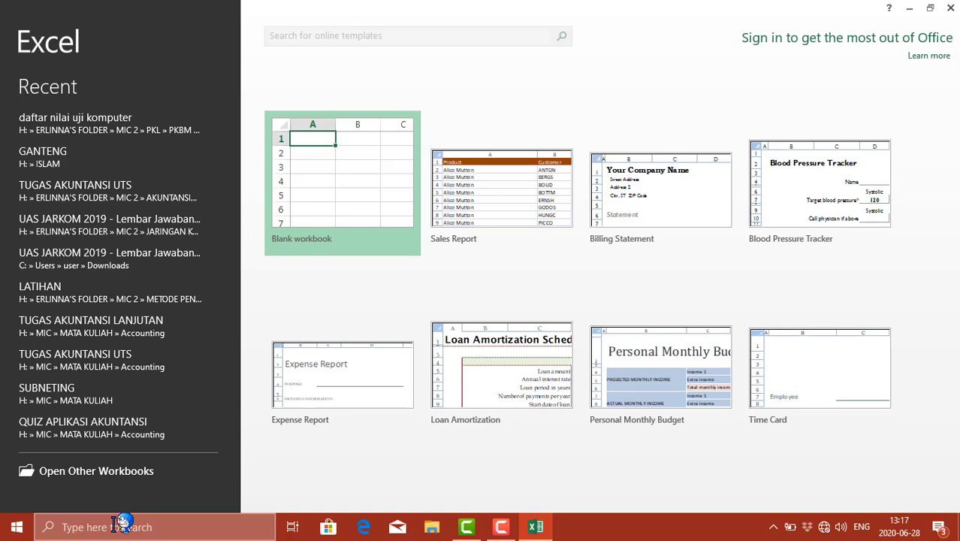
pyautogui.press('Return')
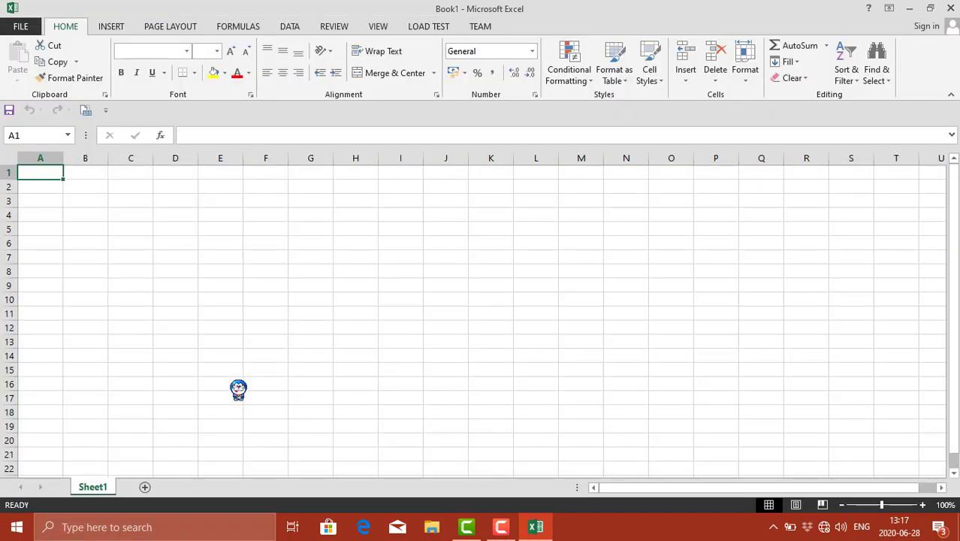
# Enter the values 4, 5, 6 and 3 across cells B5 to E5.
pyautogui.click(93, 230)
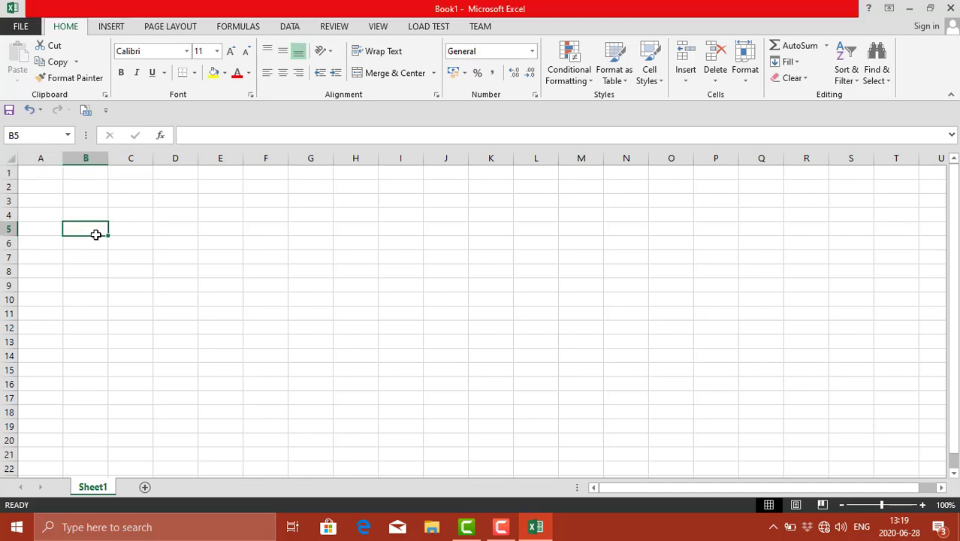
pyautogui.write('4')
pyautogui.press('Tab')
pyautogui.write('5')
pyautogui.press('Tab')
pyautogui.write('6')
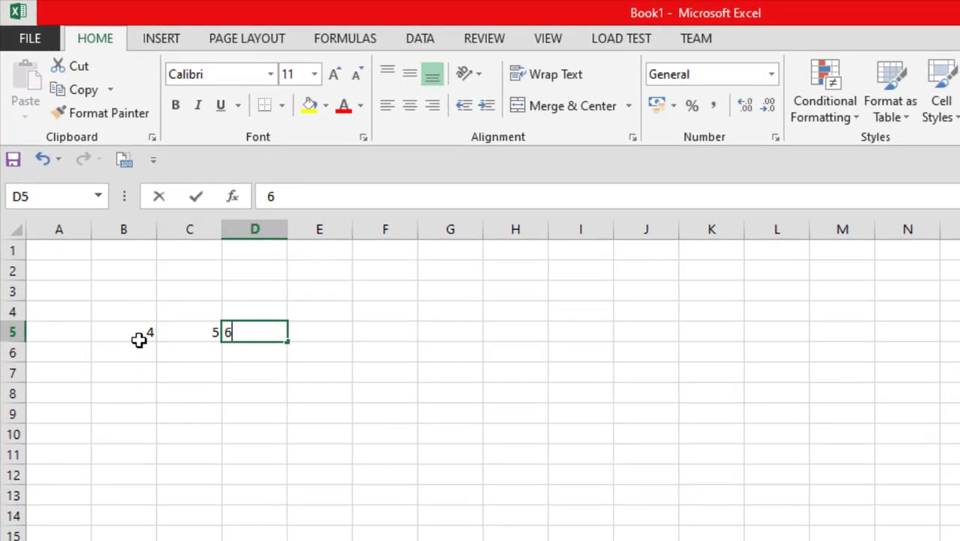
pyautogui.press('Tab')
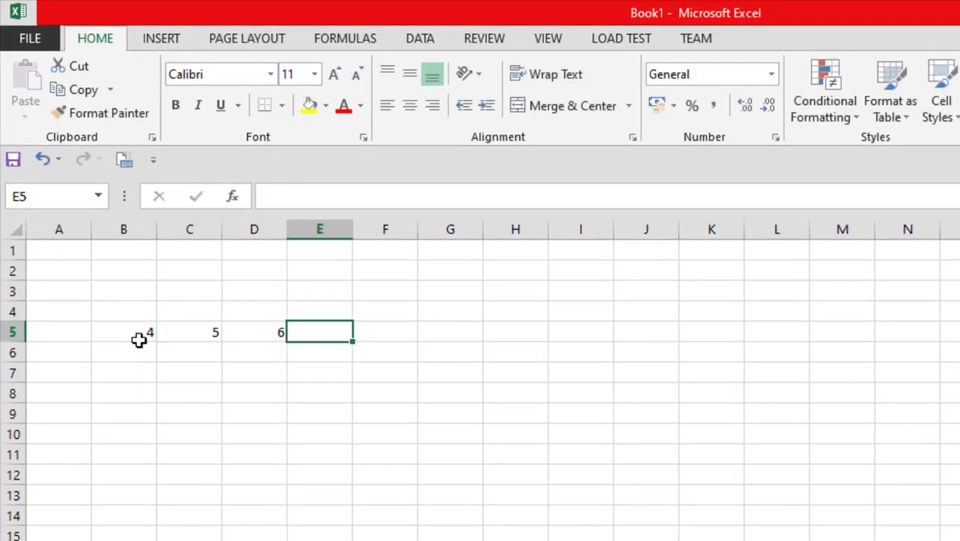
pyautogui.write('3')
pyautogui.press('Down')
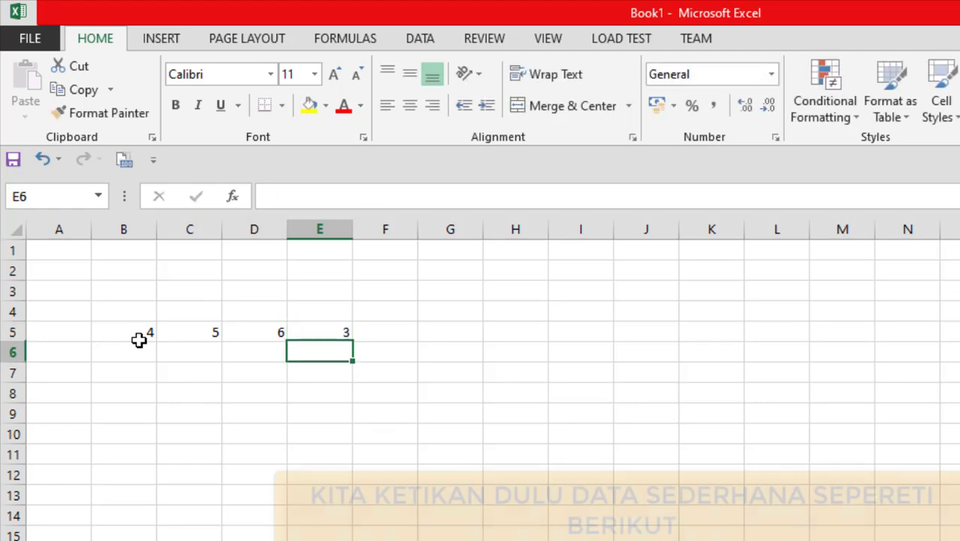
# Fill cells B6 to E6 with the values 4, 6, 3 and 2.
pyautogui.write('2')
pyautogui.press('Left')
pyautogui.write('3')
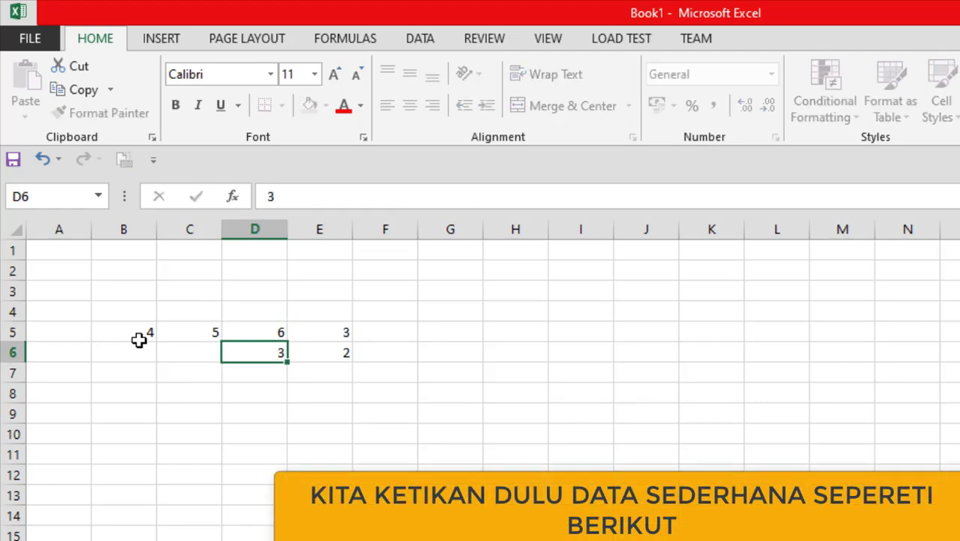
pyautogui.press('Left')
pyautogui.write('6')
pyautogui.press('Left')
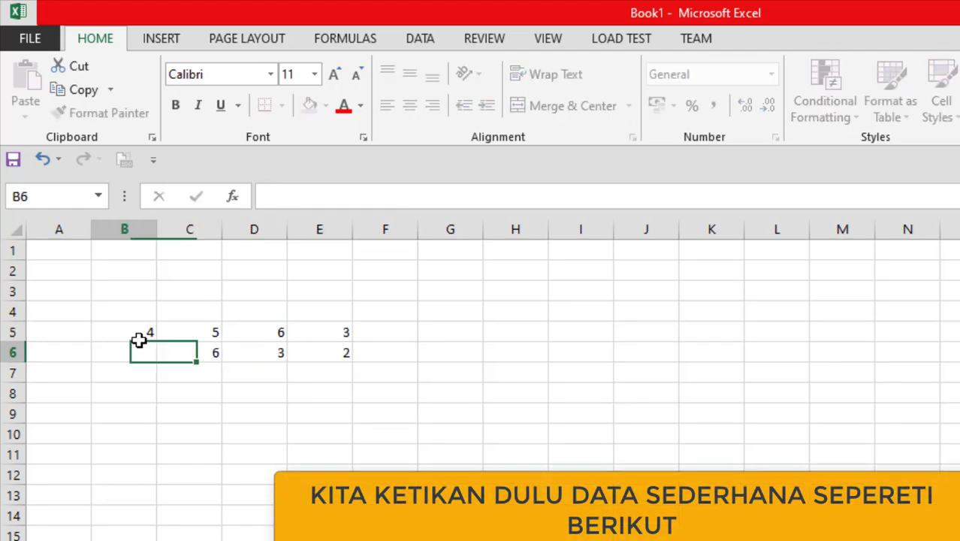
pyautogui.write('4')
pyautogui.press('Return')
# Fill cells B7 to E7 with the values 5, 3, 2 and 7.
pyautogui.write('5')
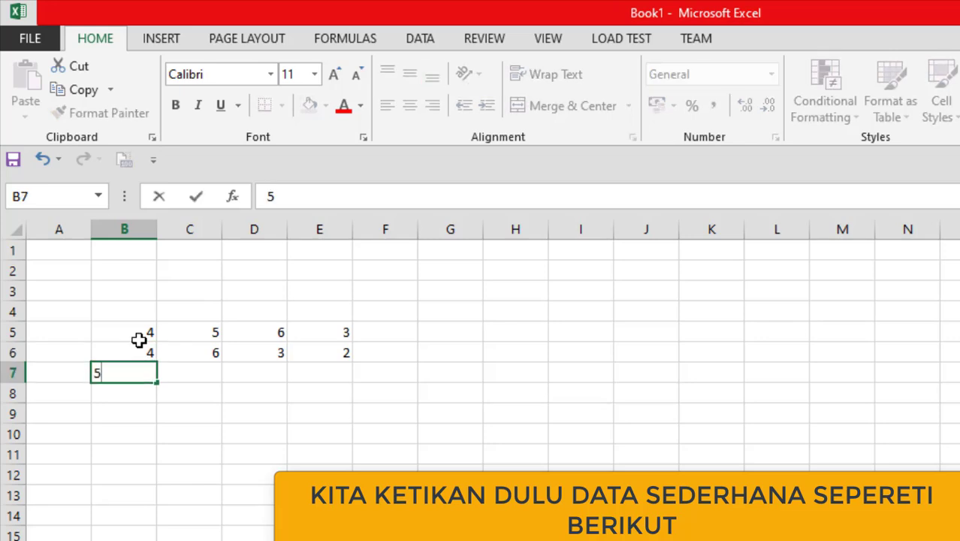
pyautogui.press('Right')
pyautogui.write('3')
pyautogui.press('Right')
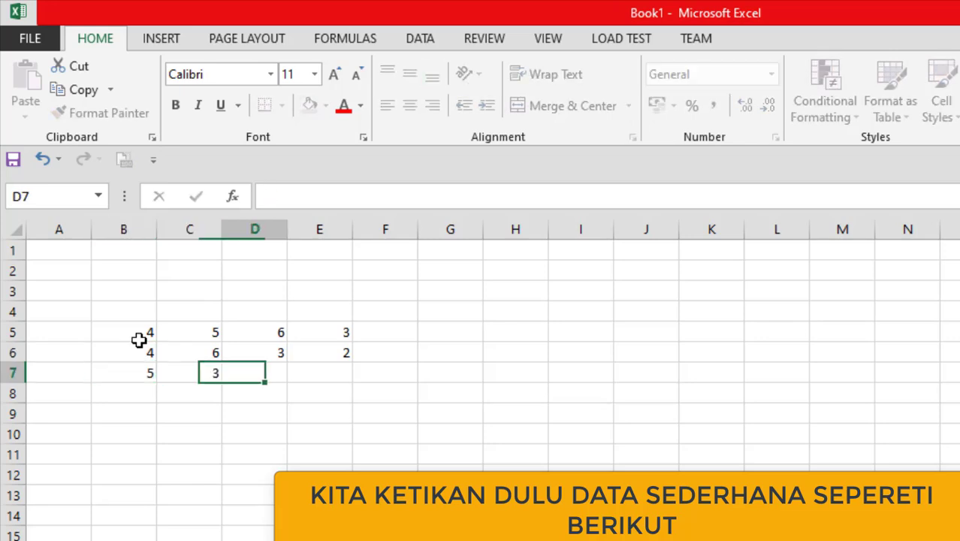
pyautogui.write('2')
pyautogui.press('Return')
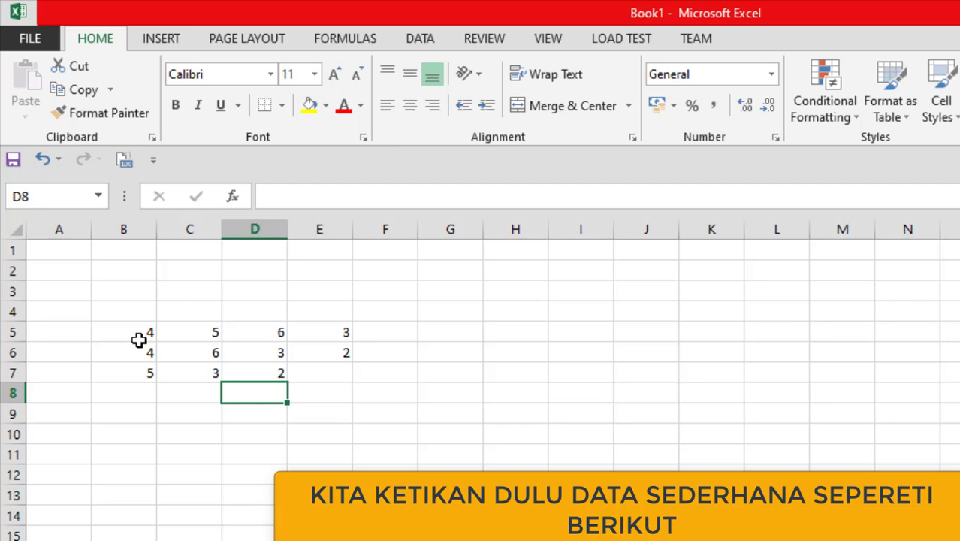
pyautogui.press('Right')
pyautogui.press('Up')
pyautogui.write('7')
pyautogui.press('Return')
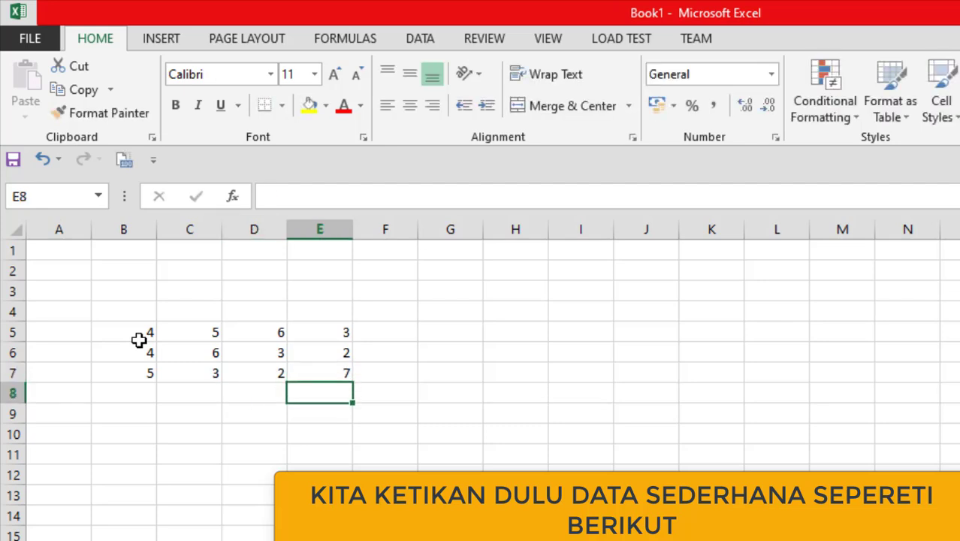
# Fill cells B8 to E8 with the values 1, 1, 3 and 4.
pyautogui.write('4')
pyautogui.press('Left')
pyautogui.write('3')
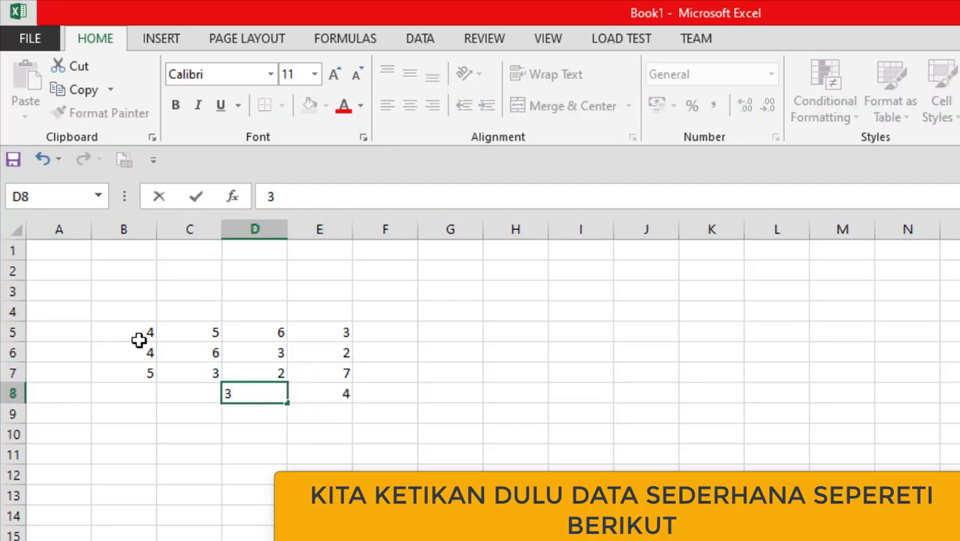
pyautogui.press('Left')
pyautogui.write('1')
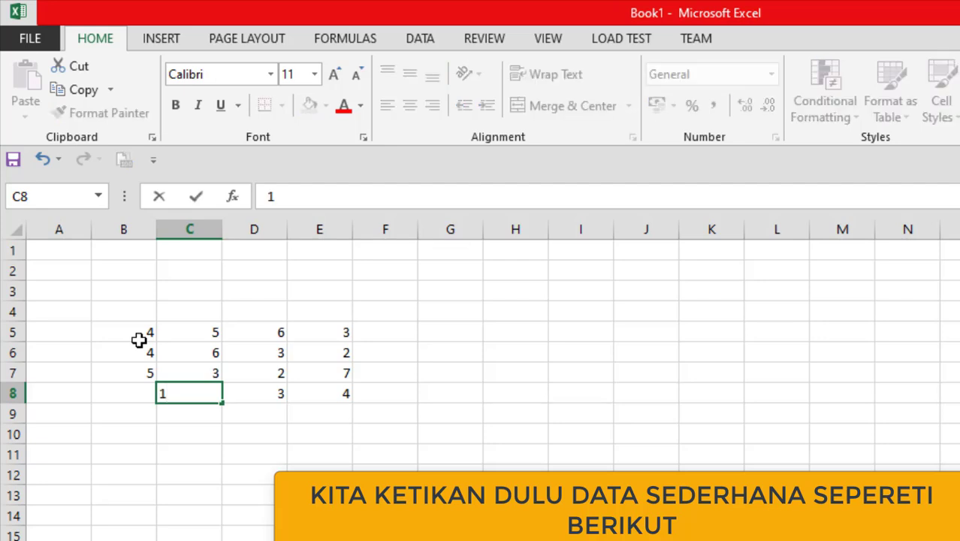
pyautogui.press('Left')
pyautogui.write('1')
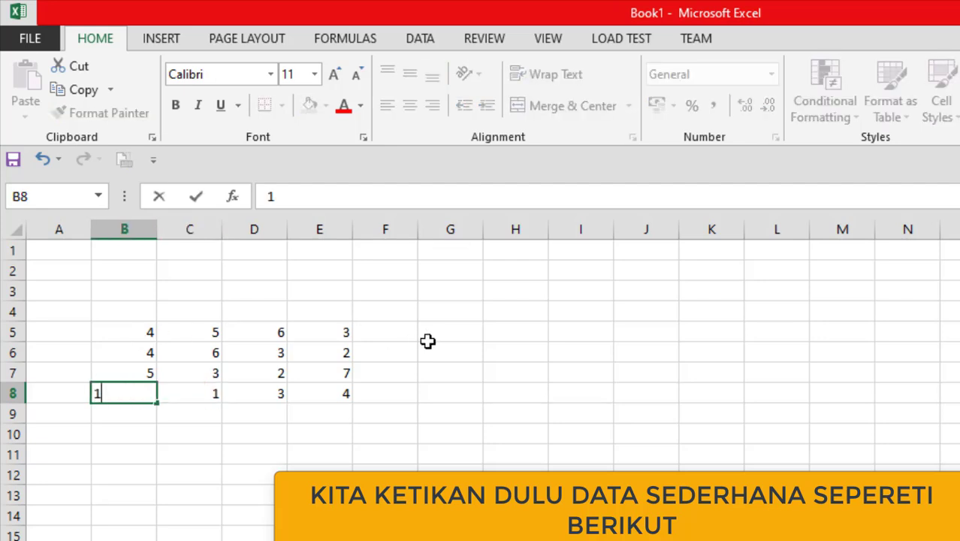
pyautogui.click(435, 337)
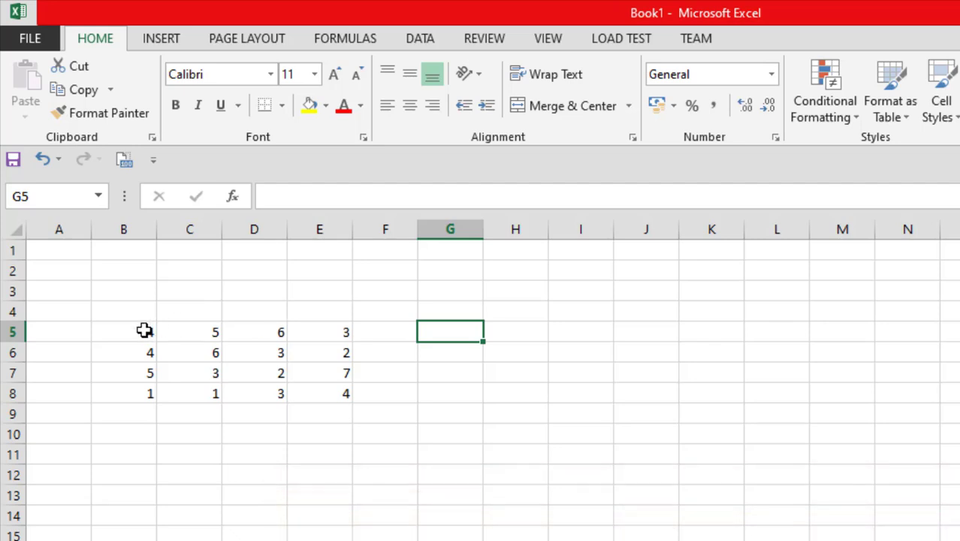
# Align the contents of all cells in the sheet to the middle vertically and to the center horizontally.
pyautogui.hotkey('ctrl', 'a')
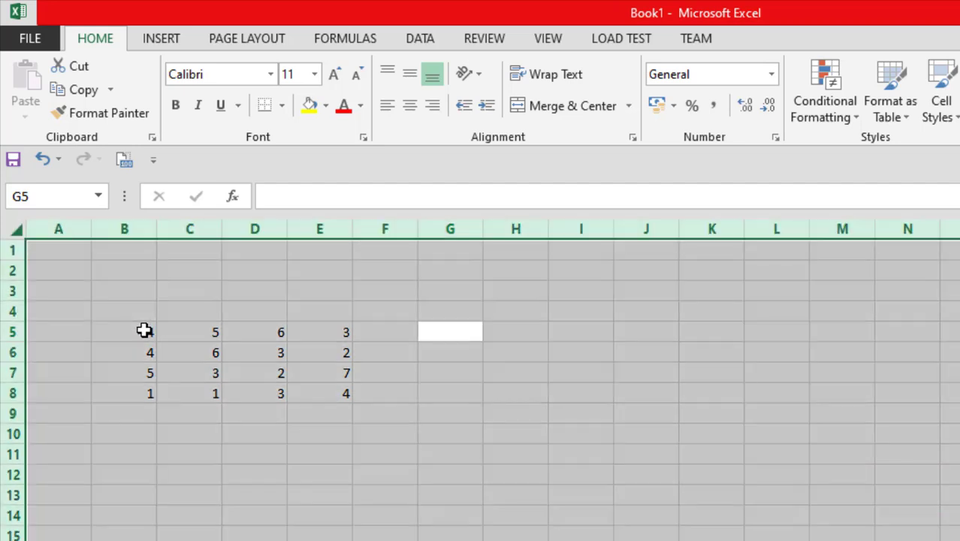
pyautogui.click(409, 73)
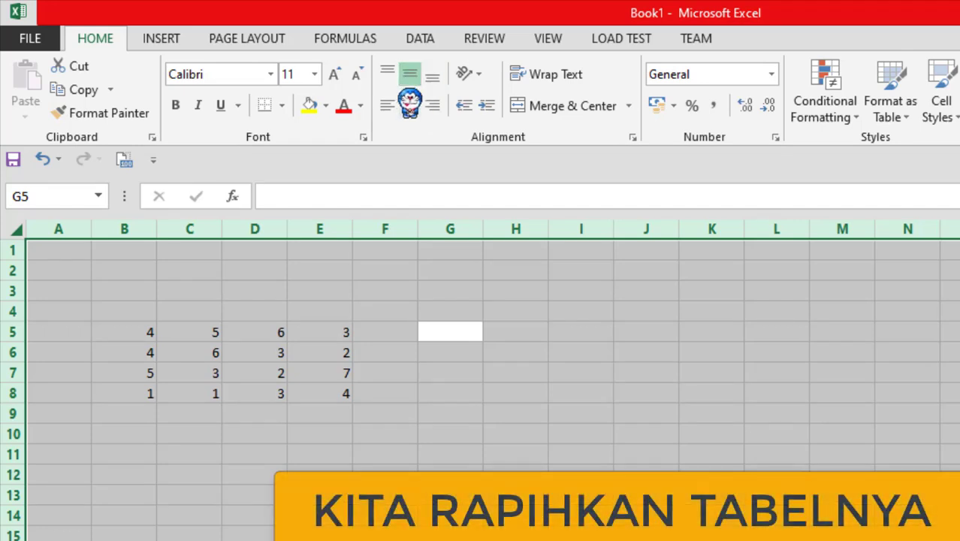
pyautogui.click(409, 105)
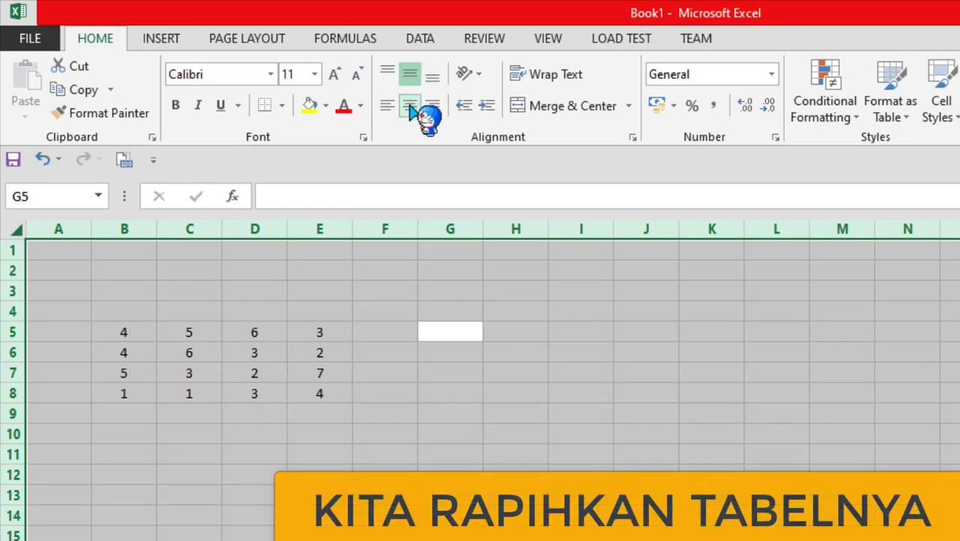
pyautogui.click(401, 410)
# Enter a SUM formula in F5 with a space instead of a colon between the references B5 and E5.
pyautogui.click(384, 329)
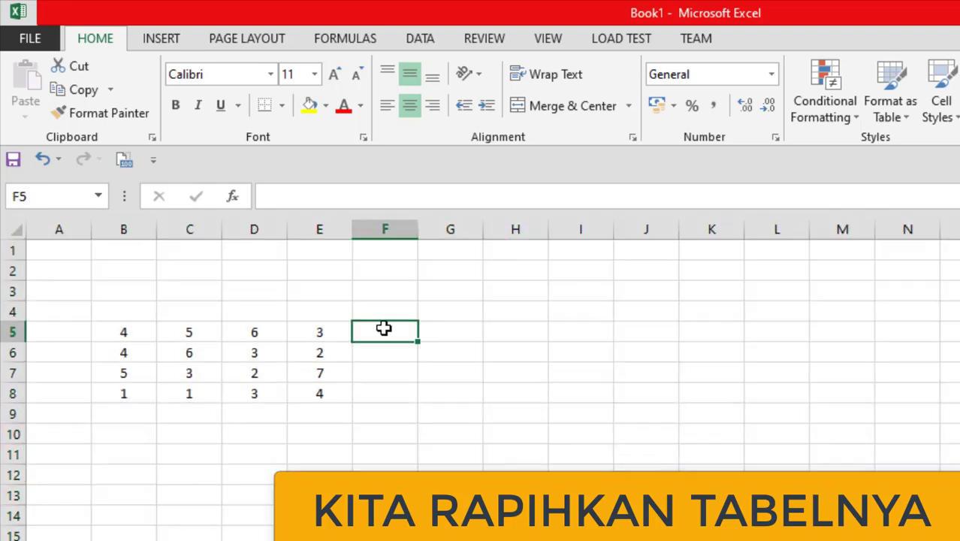
pyautogui.click(443, 326)
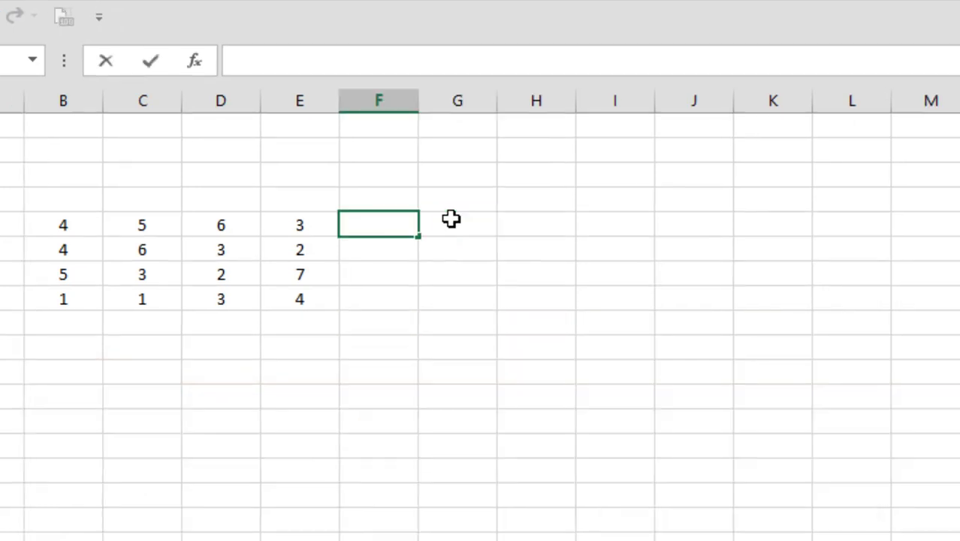
pyautogui.write('=SUM')
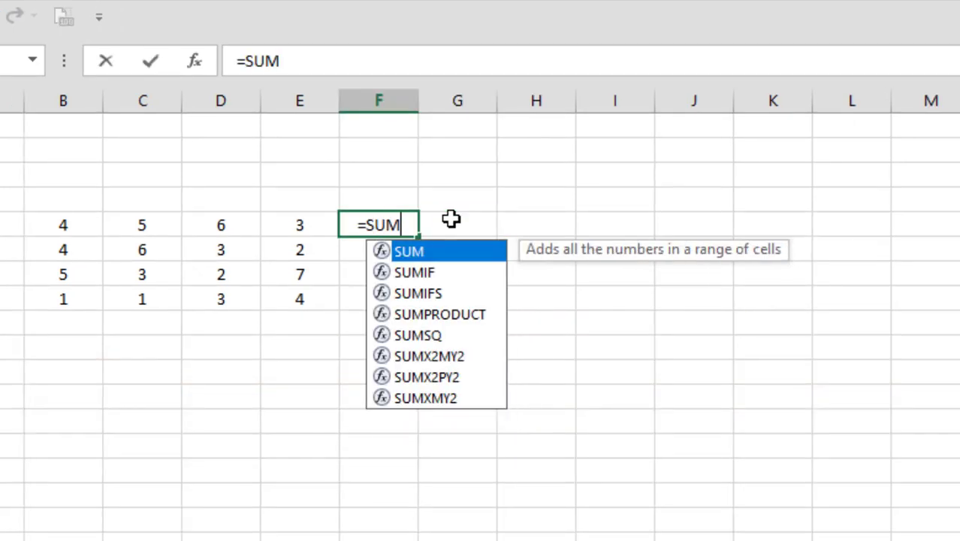
pyautogui.write('(')
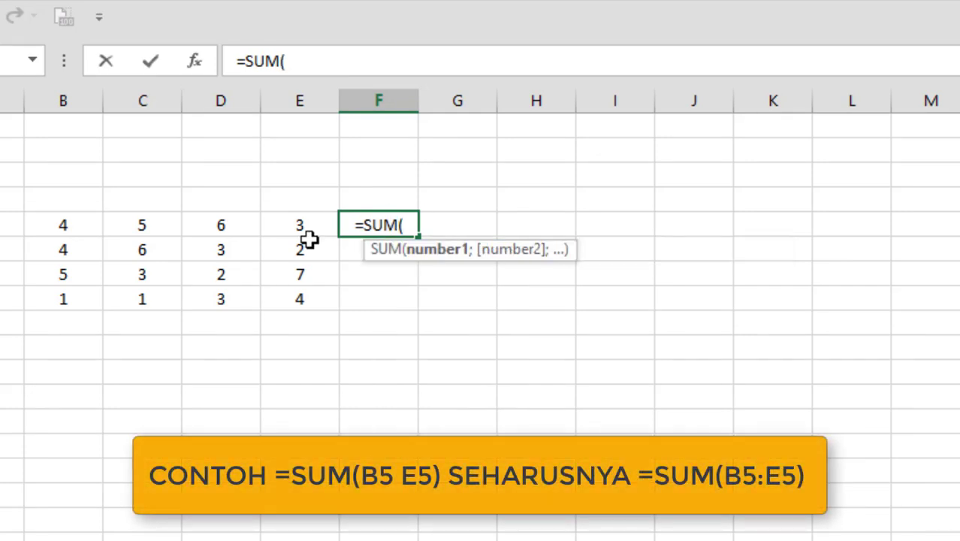
pyautogui.click(63, 227)
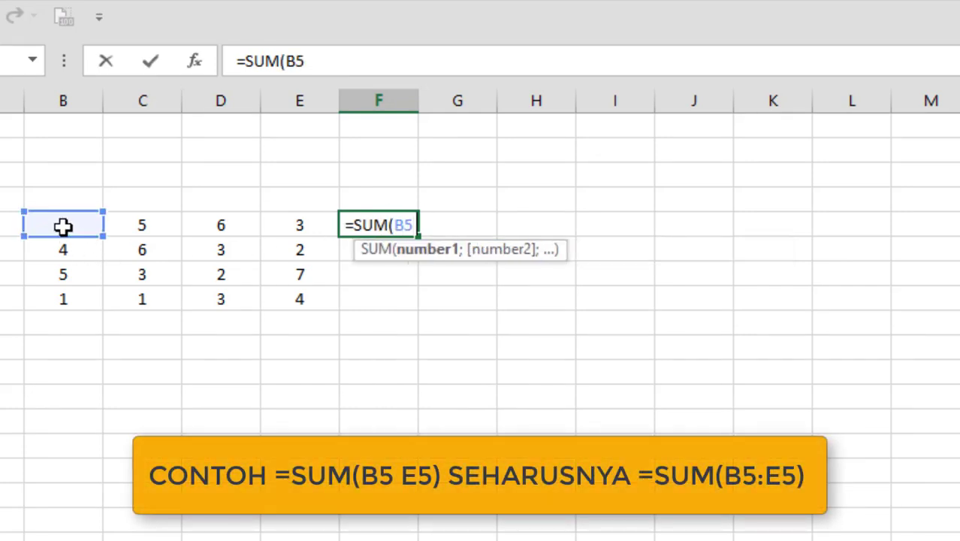
pyautogui.click(296, 222)
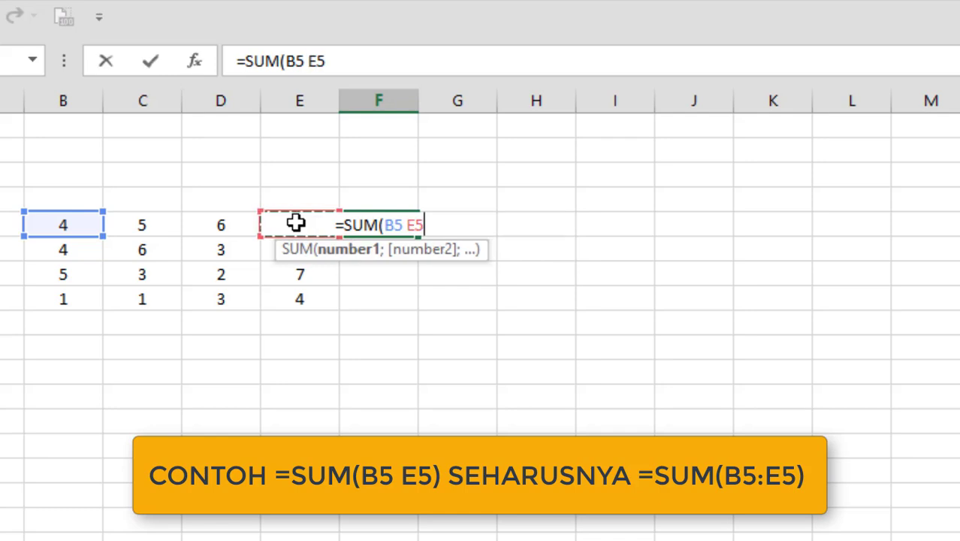
pyautogui.press('Return')
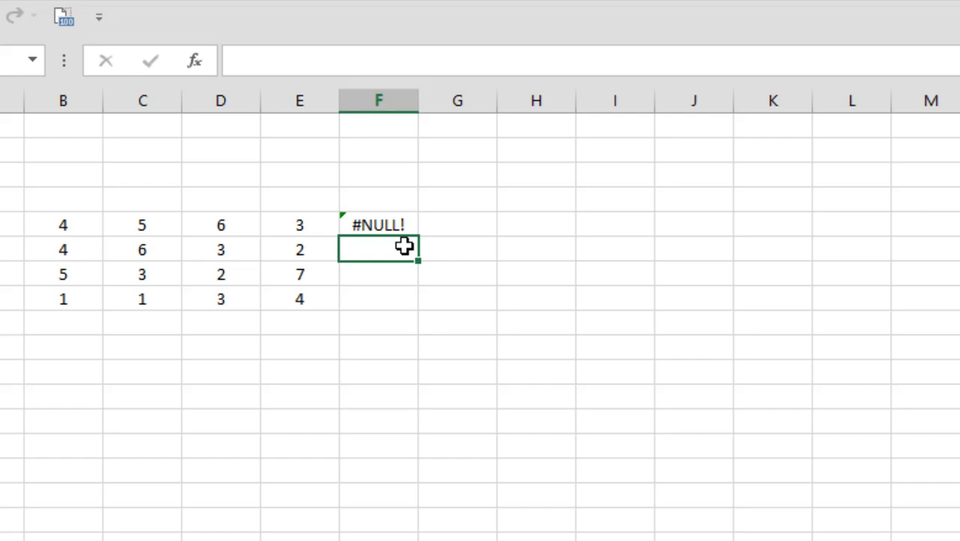
# Enter the formula =SUM(B6:E6) in cell F6 to add up the row with a correct range reference.
pyautogui.write('=S')
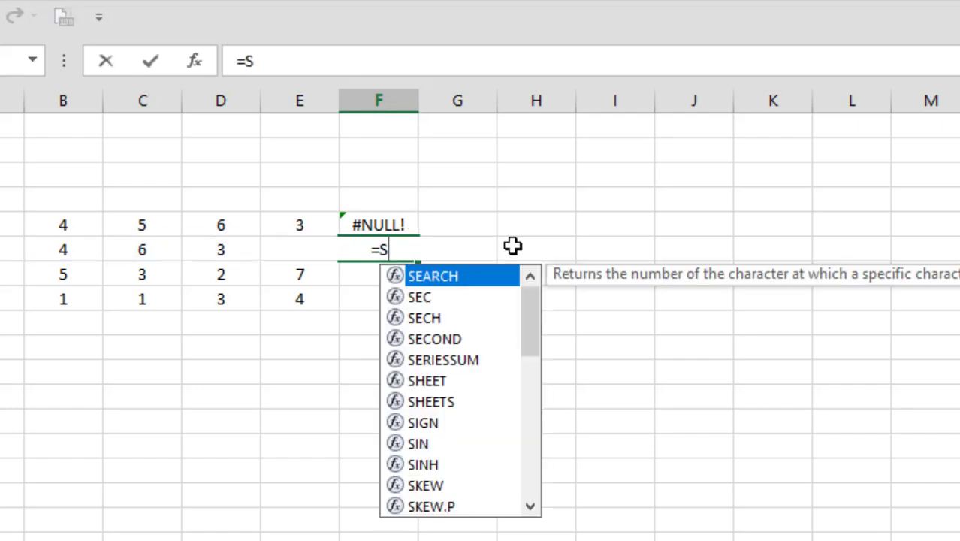
pyautogui.write('UM')
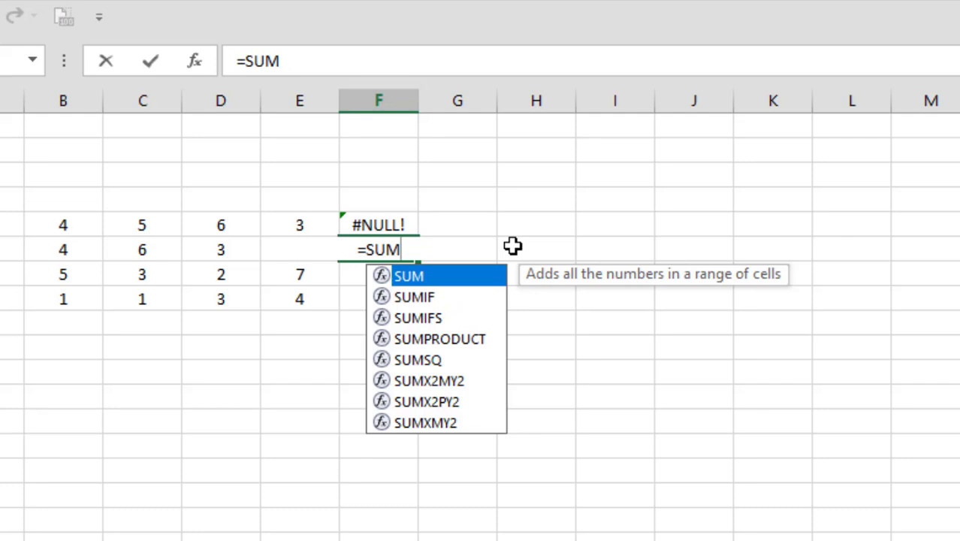
pyautogui.write('(')
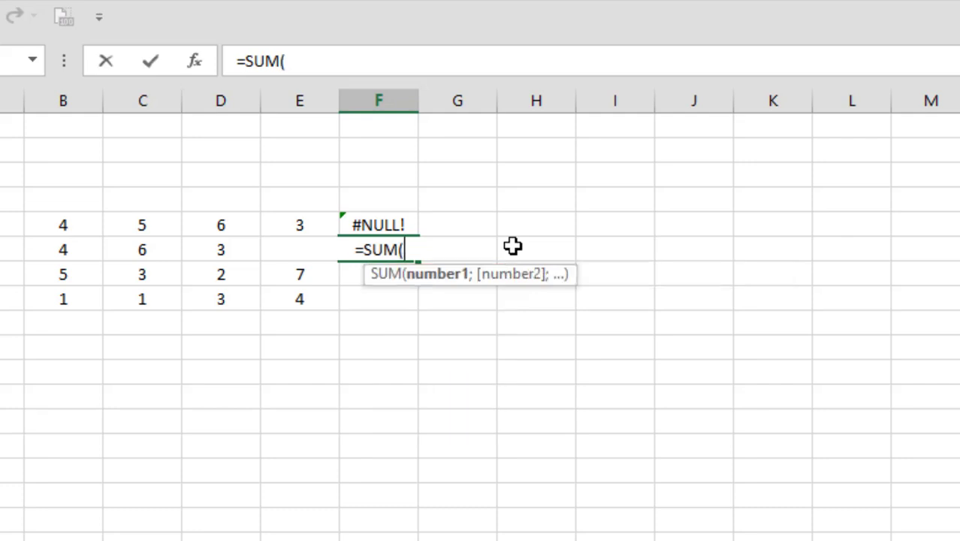
pyautogui.click(35, 251)
pyautogui.keyDown('shift'); pyautogui.click(33, 250); pyautogui.keyUp('shift')
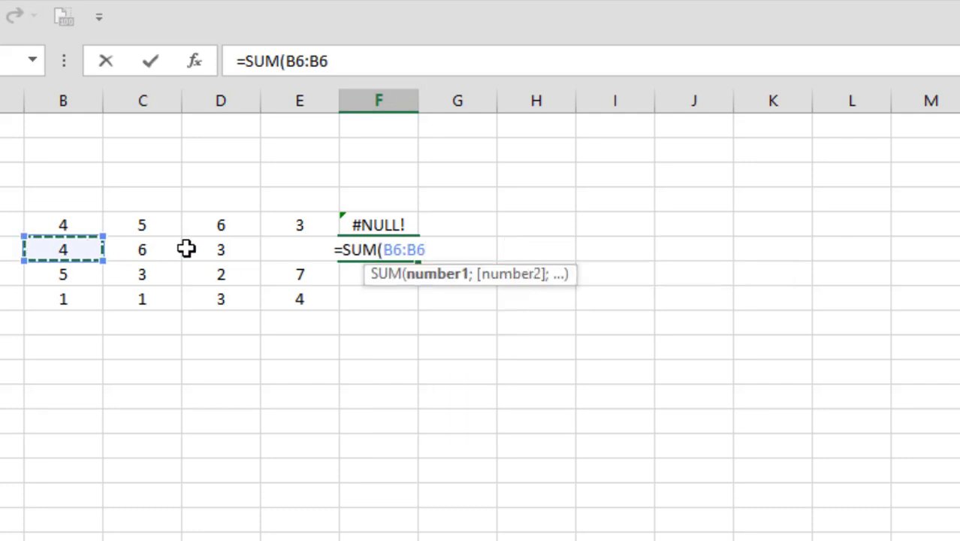
pyautogui.click(271, 250)
pyautogui.click(271, 250)
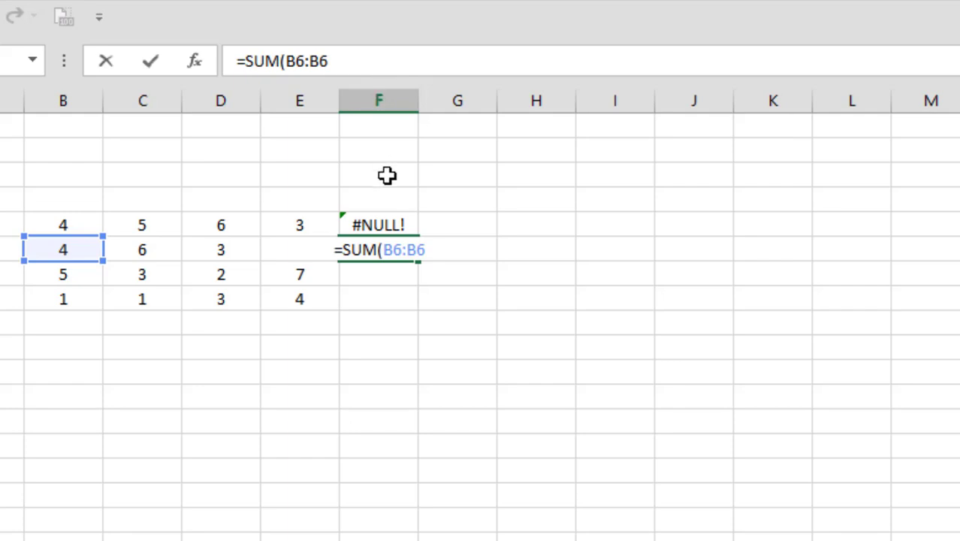
pyautogui.click(421, 252)
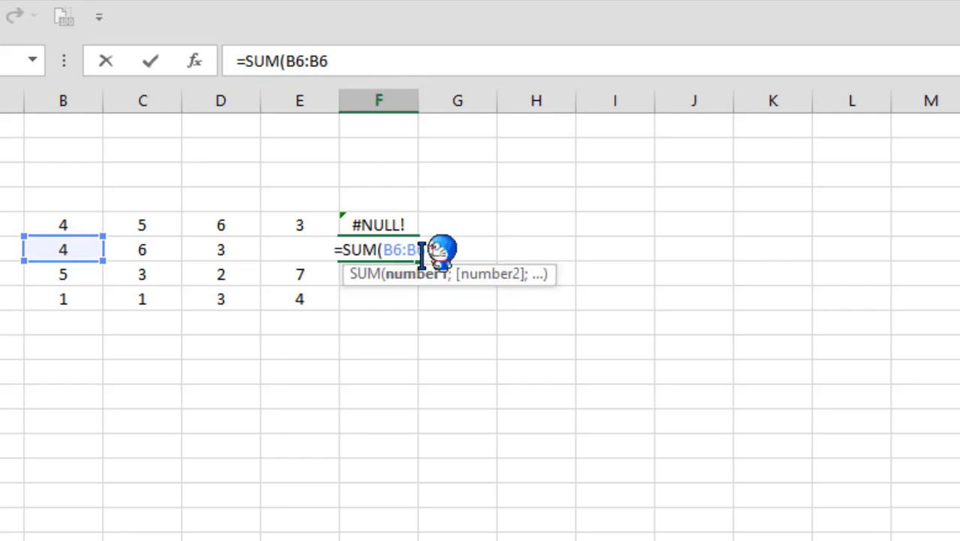
pyautogui.press('BackSpace')
pyautogui.write('E')
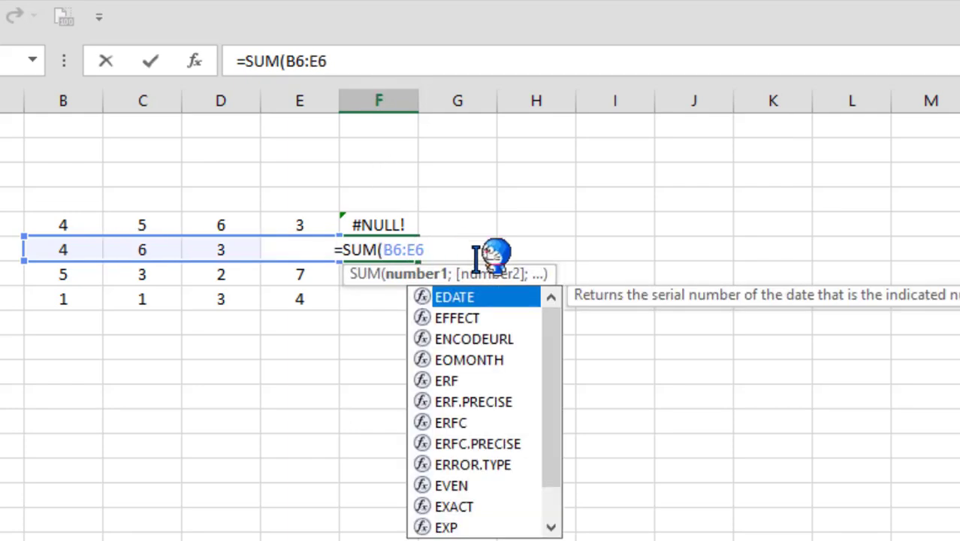
pyautogui.press('Escape')
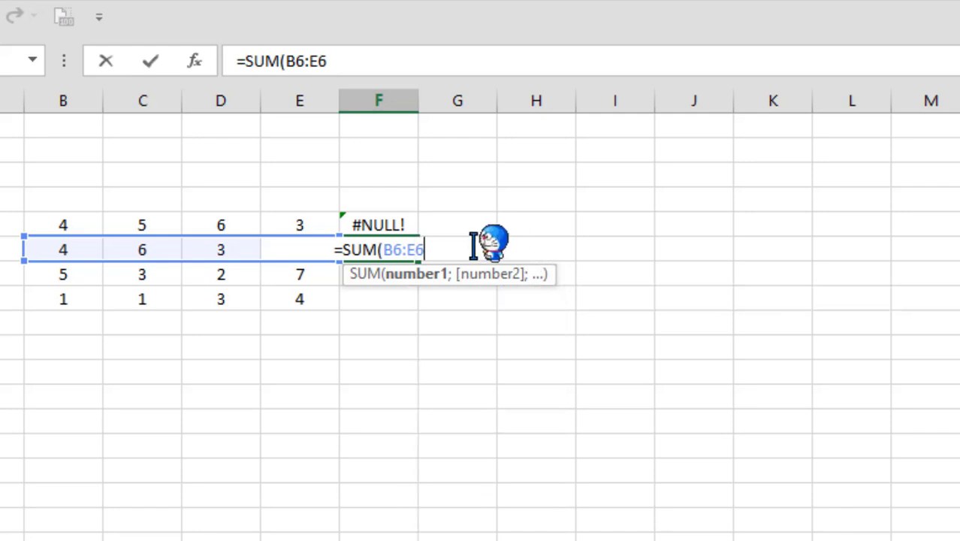
pyautogui.write(')')
pyautogui.press('Return')
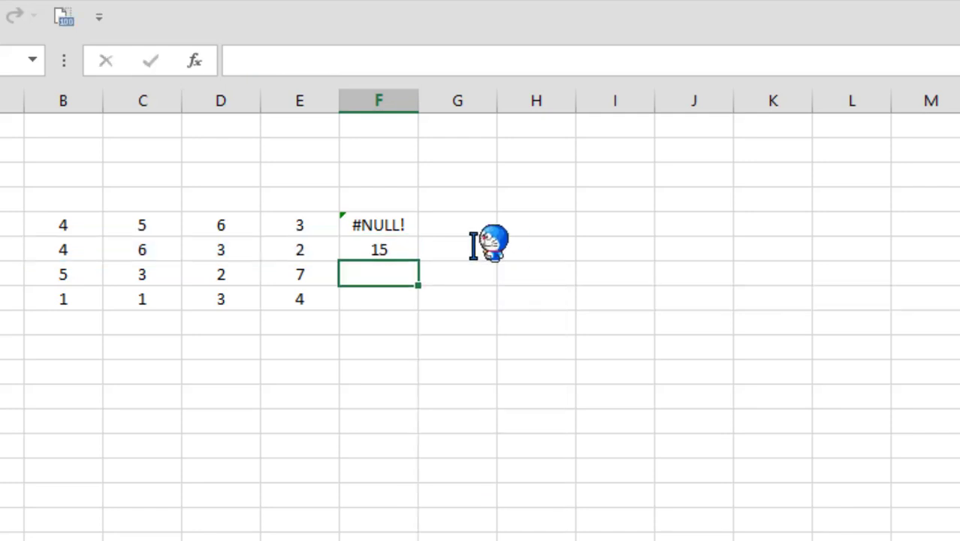
# Enter the formula =B5/0 in cell G5 to divide the first value by zero.
pyautogui.click(471, 226)
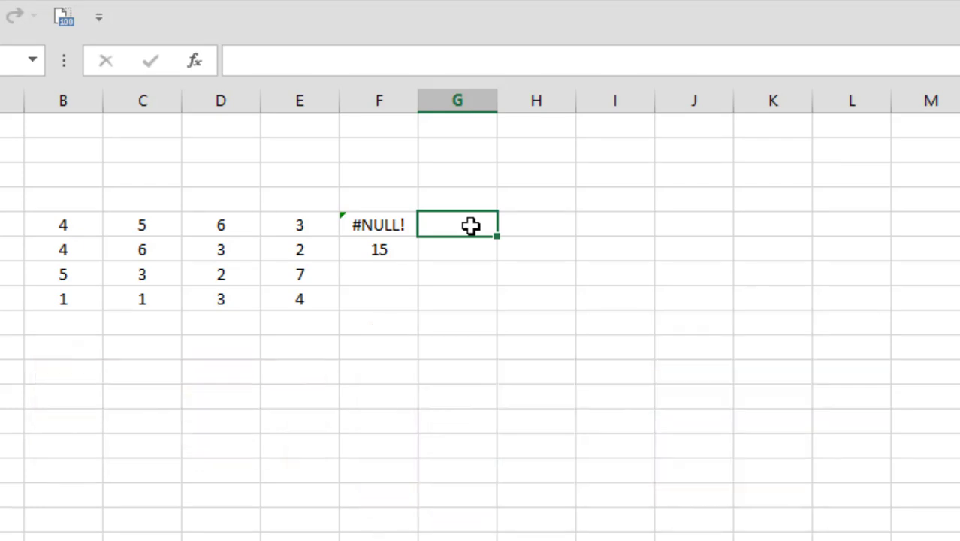
pyautogui.write('=')
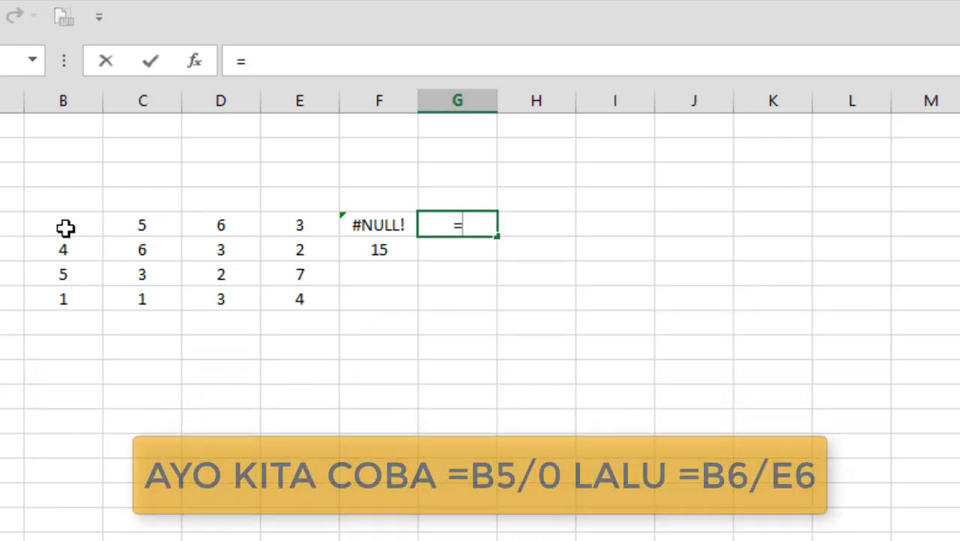
pyautogui.click(64, 228)
pyautogui.write('/')
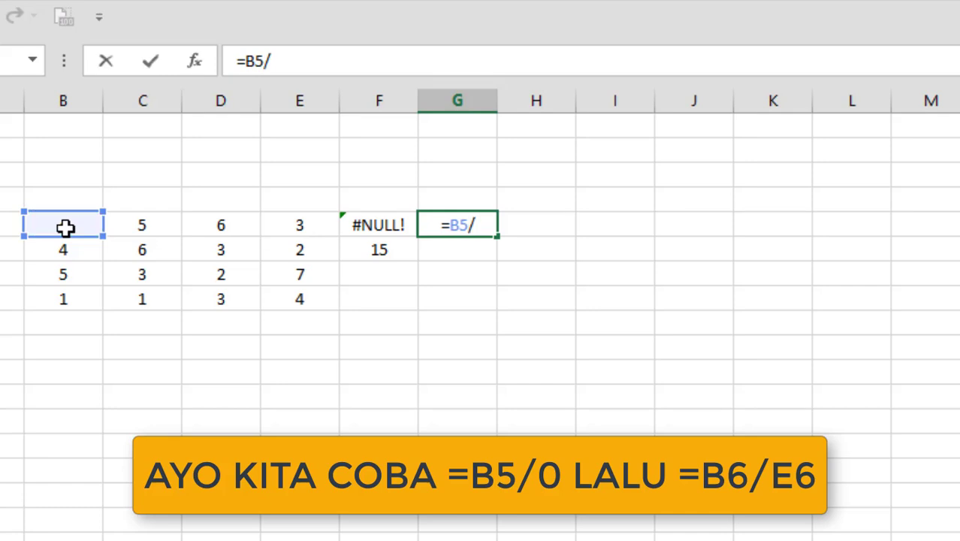
pyautogui.write('0')
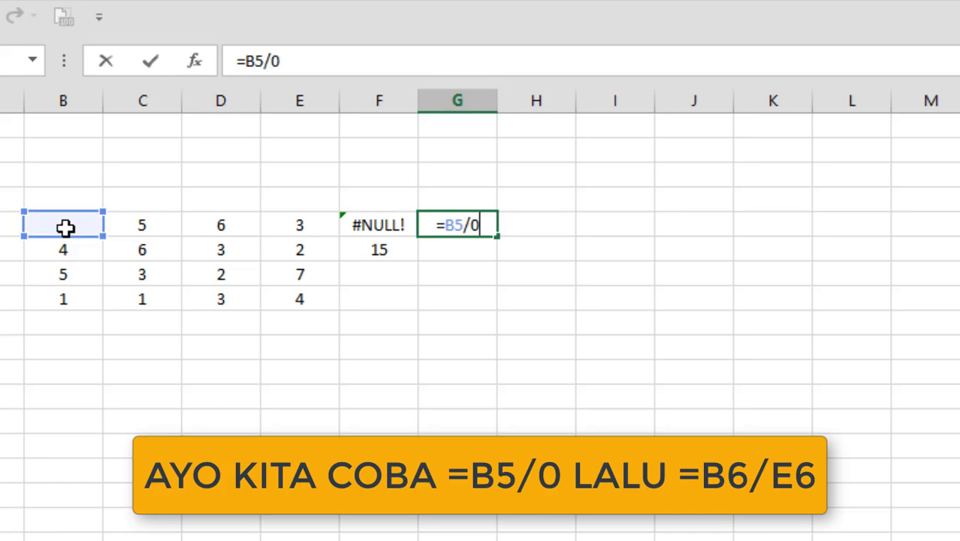
pyautogui.press('Return')
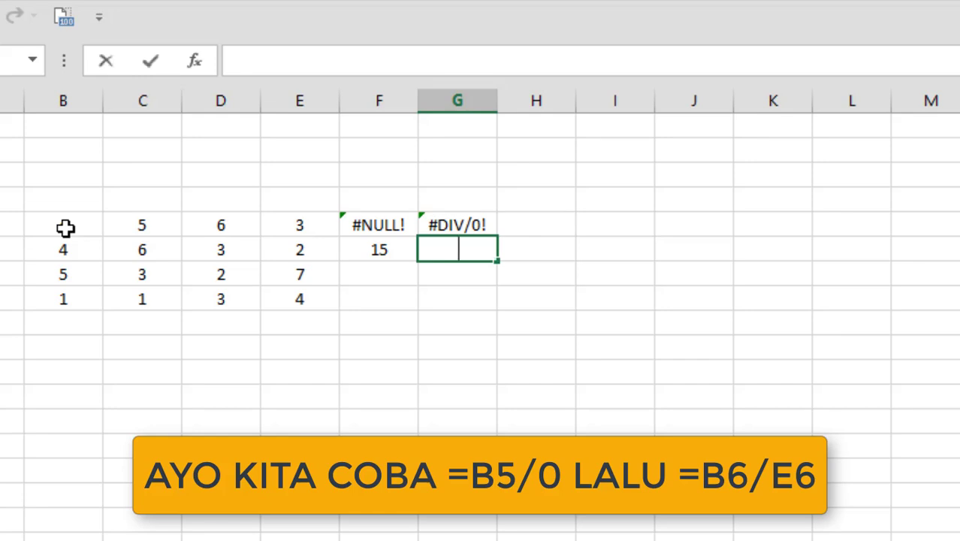
# Enter the formula =B6/E6 in cell G6 to divide by a nonzero cell.
pyautogui.write('=')
pyautogui.click(66, 250)
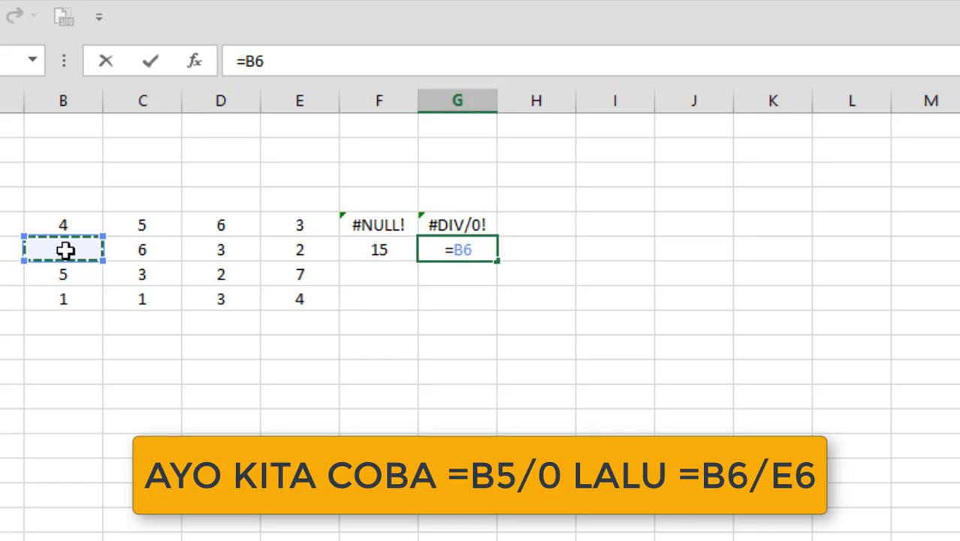
pyautogui.write('/')
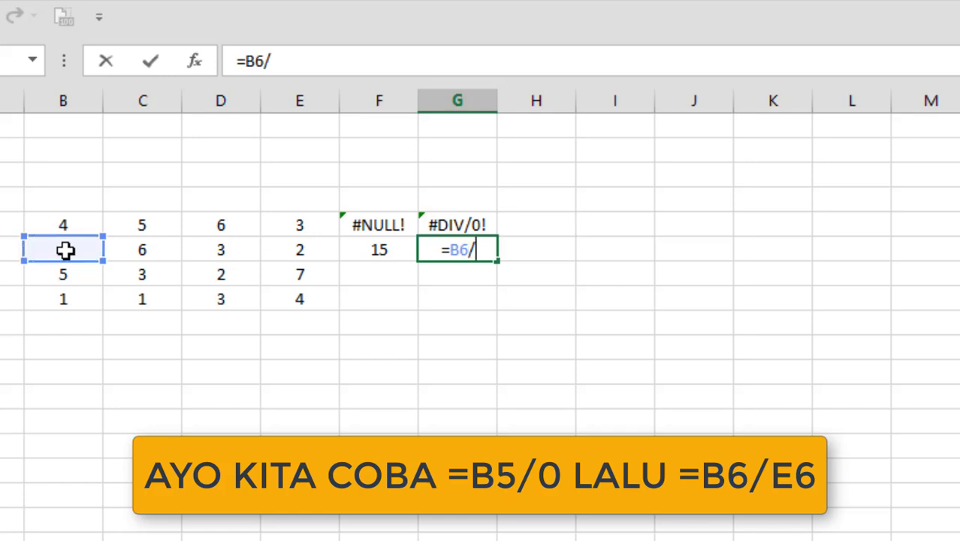
pyautogui.click(286, 253)
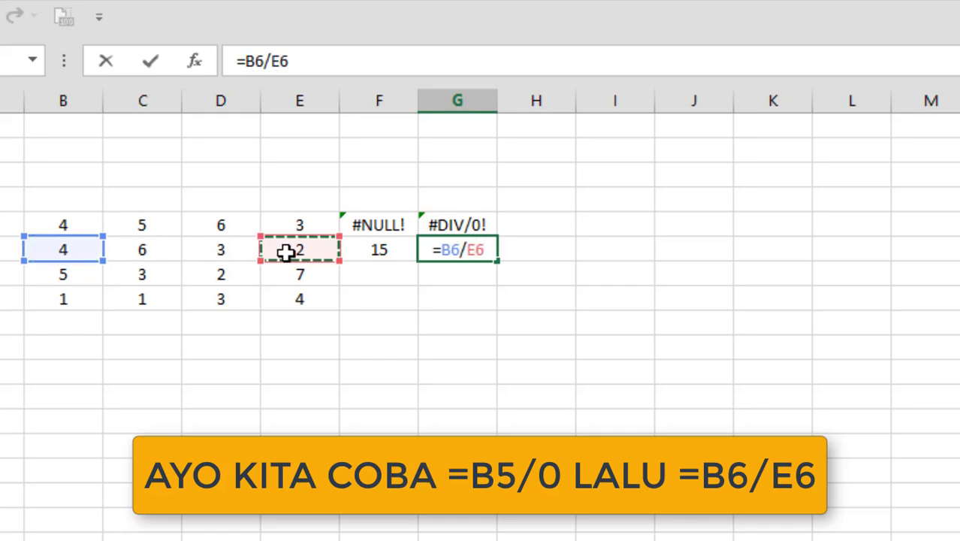
pyautogui.press('Return')
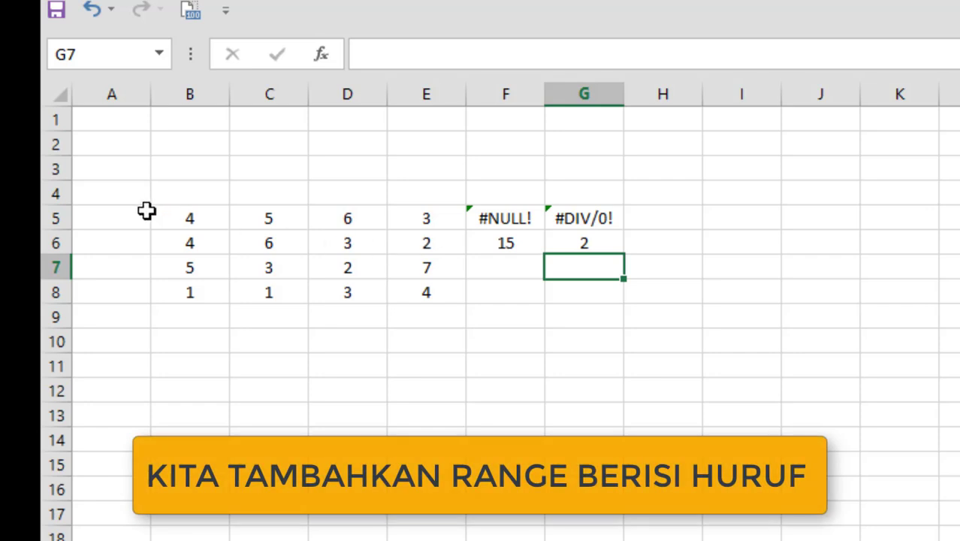
# Fill cells A5 to A8 with the letters A, B, C and D.
pyautogui.click(144, 212)
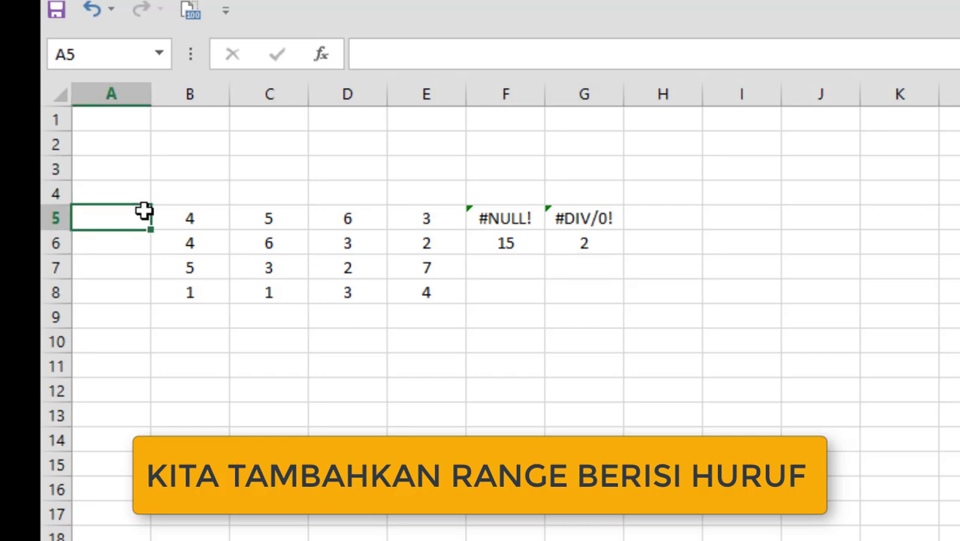
pyautogui.write('A')
pyautogui.press('Return')
pyautogui.write('B')
pyautogui.press('Return')
pyautogui.write('C')
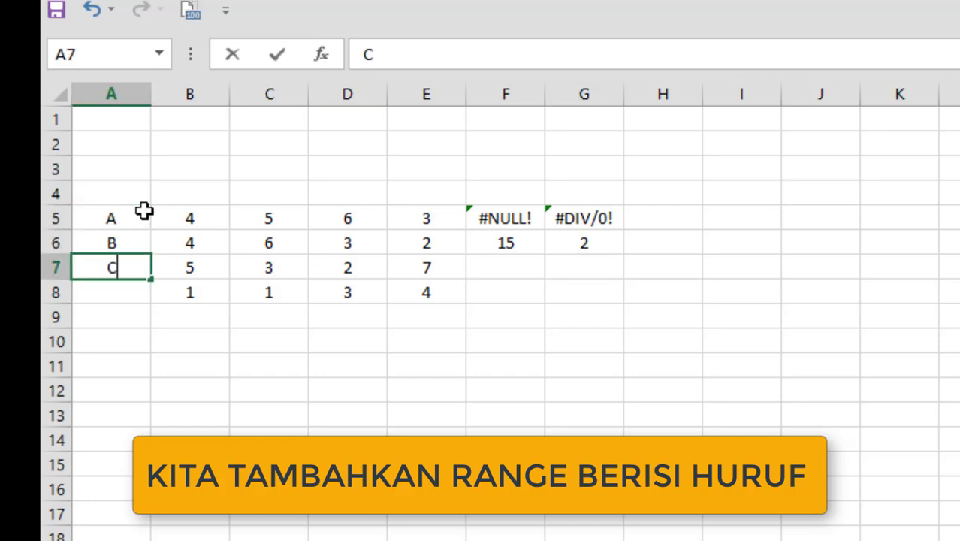
pyautogui.press('Return')
pyautogui.write('D')
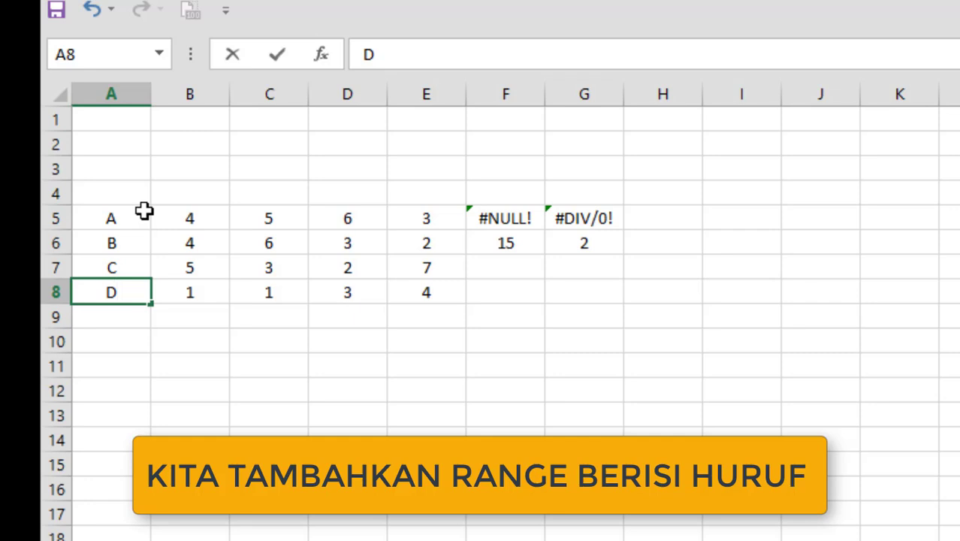
# Enter the formula =B5+A5 in cell H5 to add a number and a letter.
pyautogui.click(670, 216)
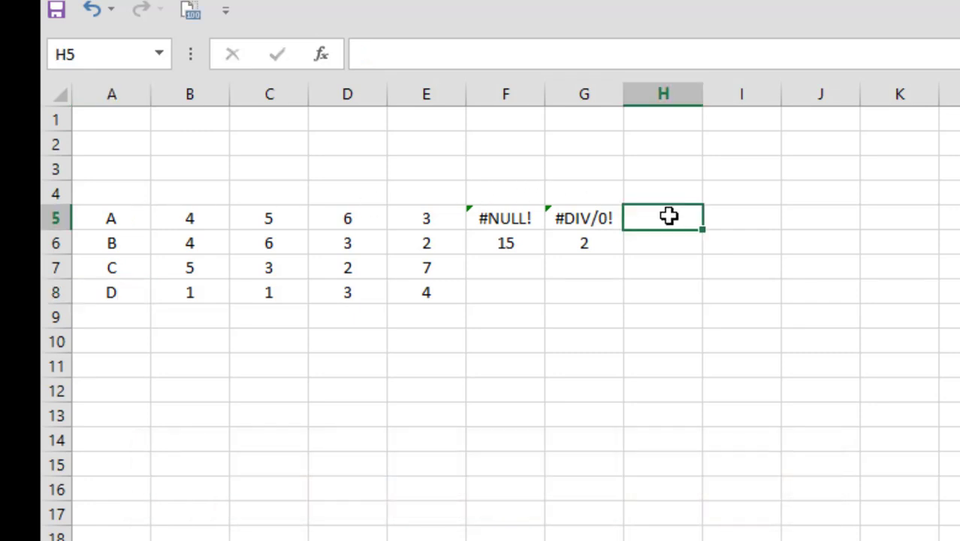
pyautogui.write('=')
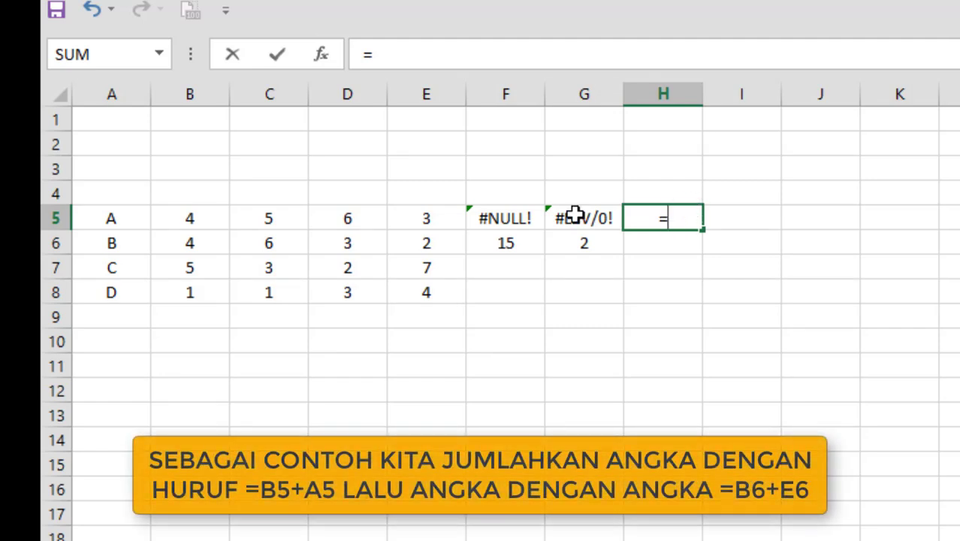
pyautogui.click(200, 214)
pyautogui.write('+')
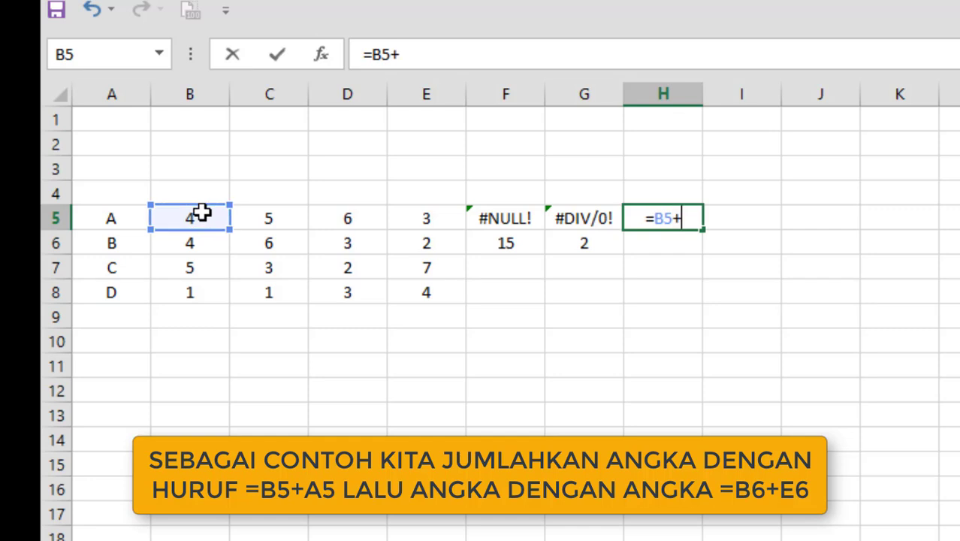
pyautogui.click(102, 223)
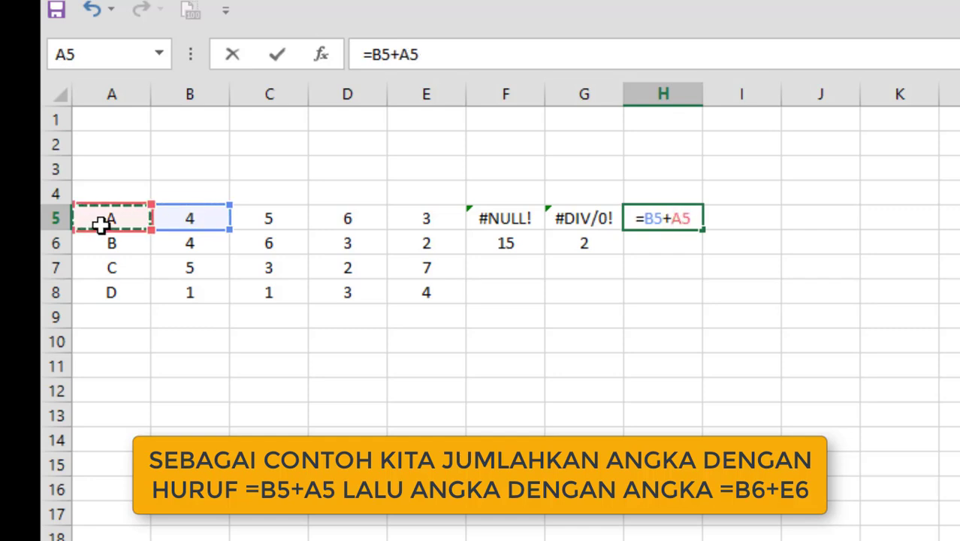
pyautogui.press('Return')
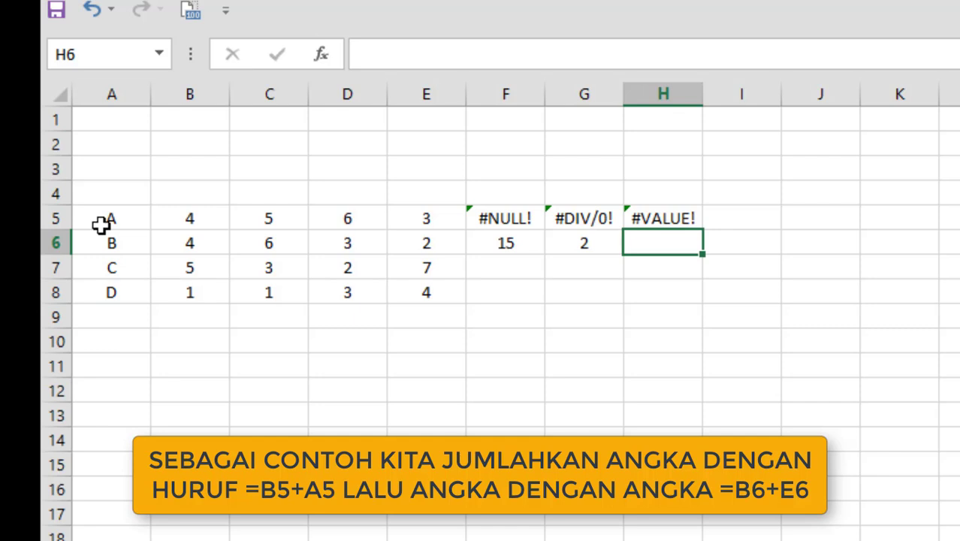
# Enter the formula =B6+E6 in cell H6 to add two numeric cells.
pyautogui.write('=')
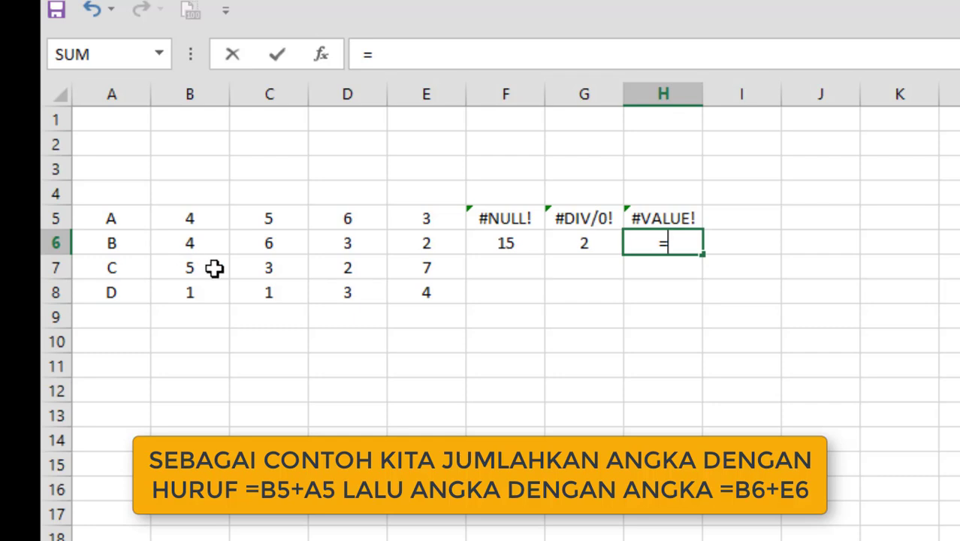
pyautogui.click(192, 245)
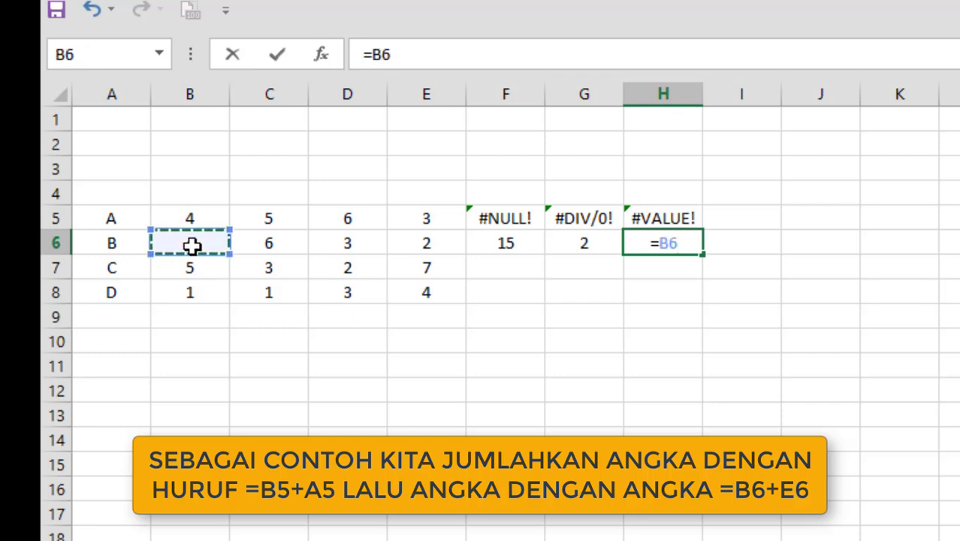
pyautogui.write('+')
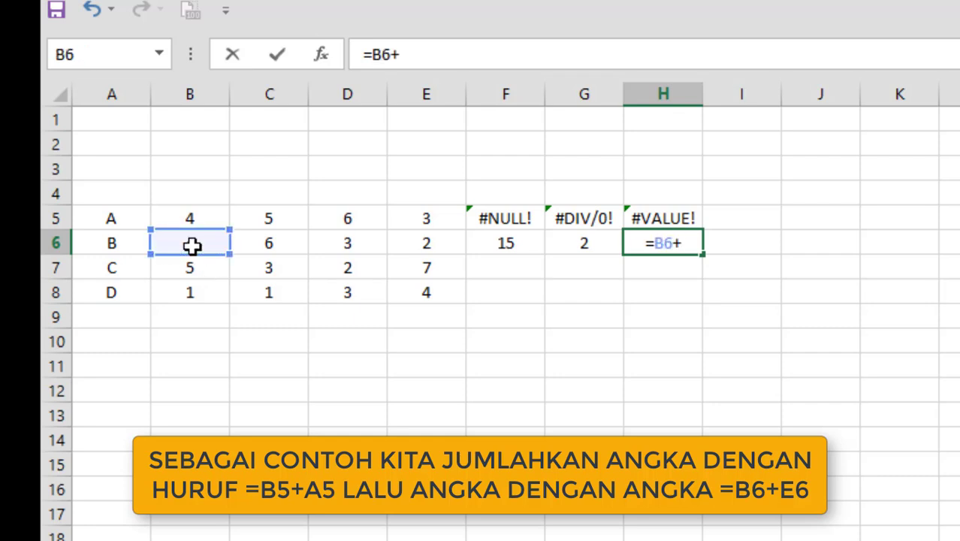
pyautogui.click(456, 241)
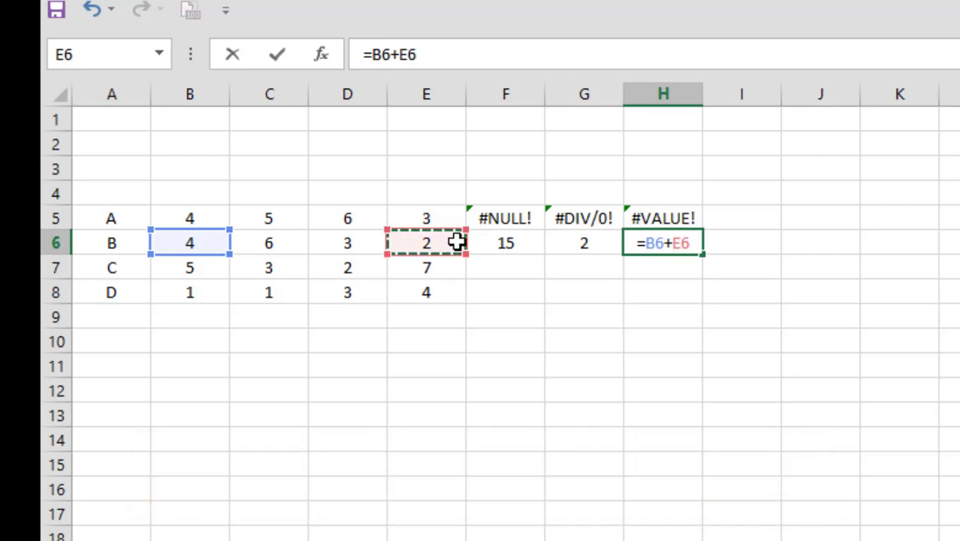
pyautogui.press('Return')
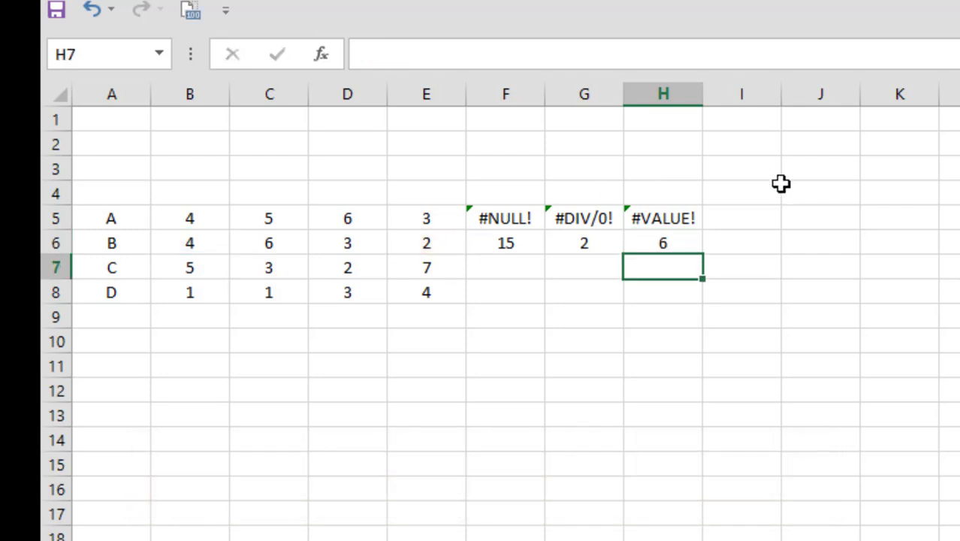
# Enter the formula =B5^1000 in cell I5 to raise a number to an excessively large power.
pyautogui.click(775, 215)
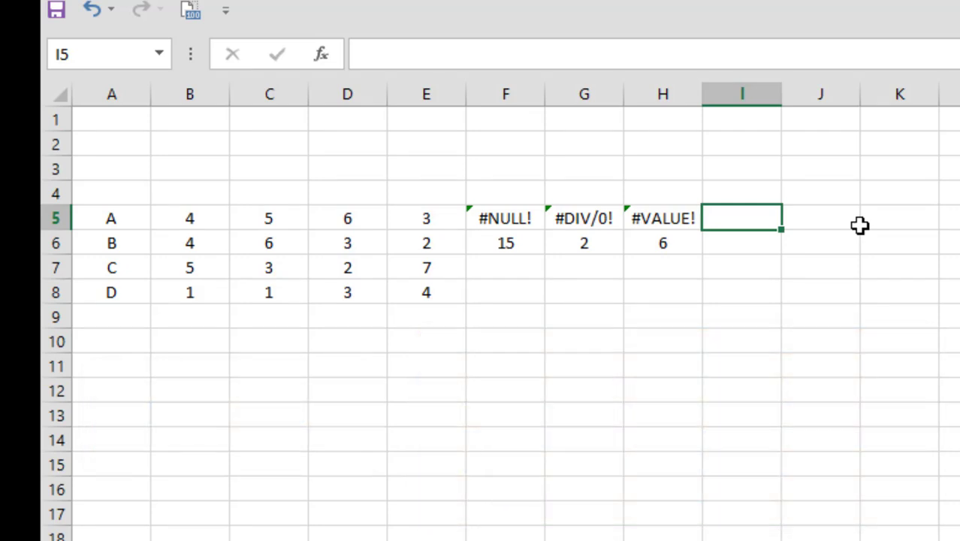
pyautogui.write('=')
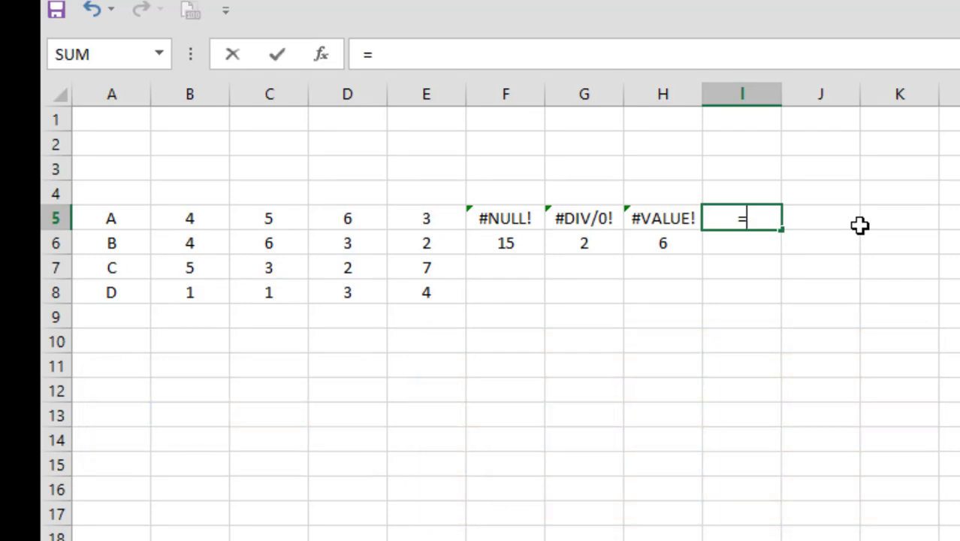
pyautogui.click(205, 217)
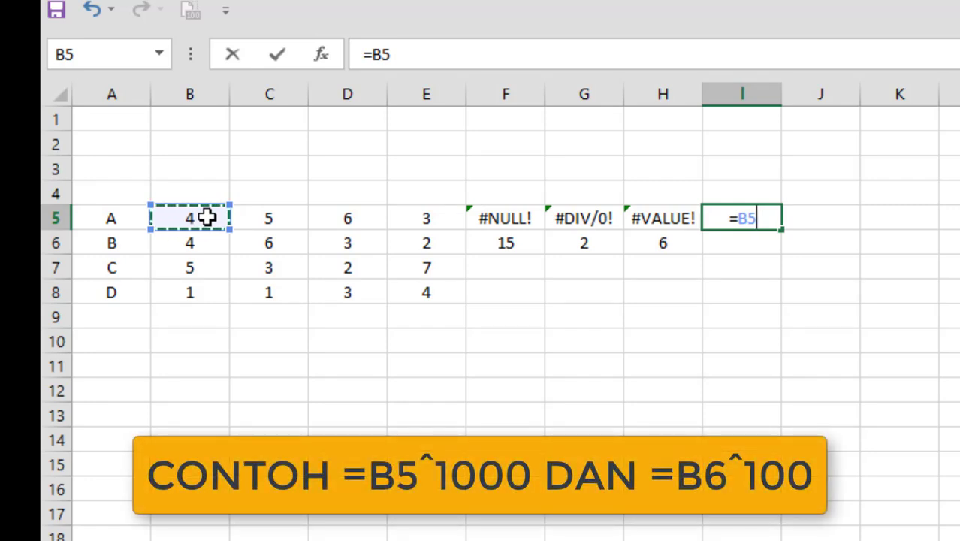
pyautogui.write('^1')
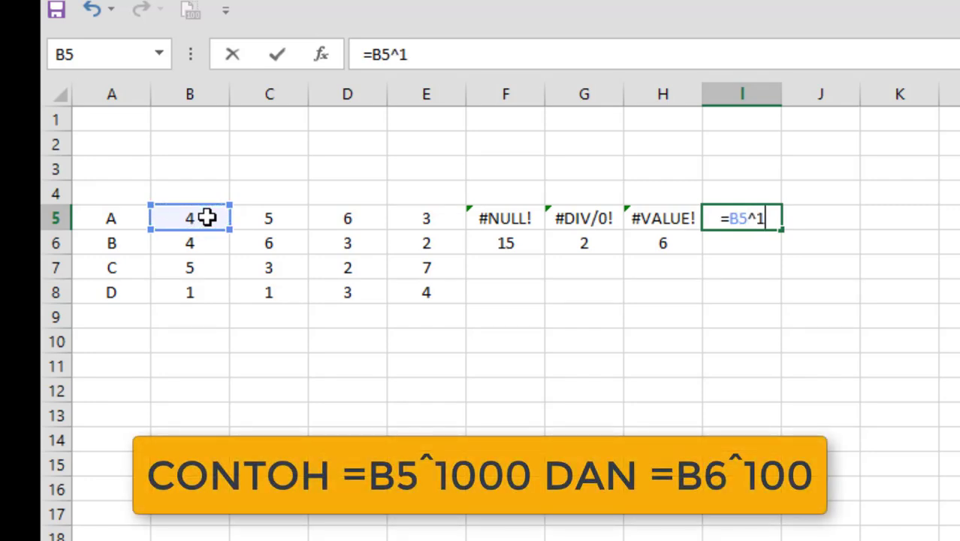
pyautogui.write('000')
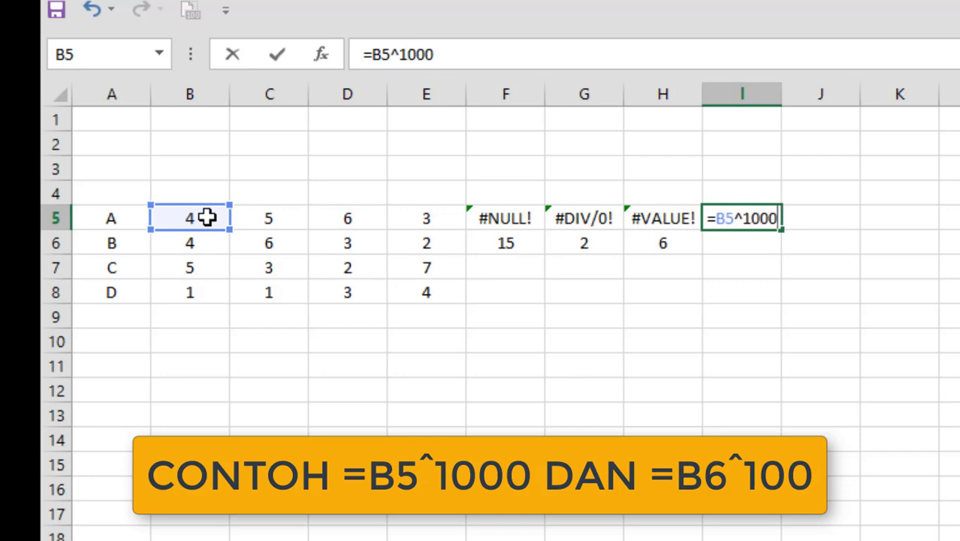
pyautogui.hotkey('ctrl', 'Return')
pyautogui.press('Return')
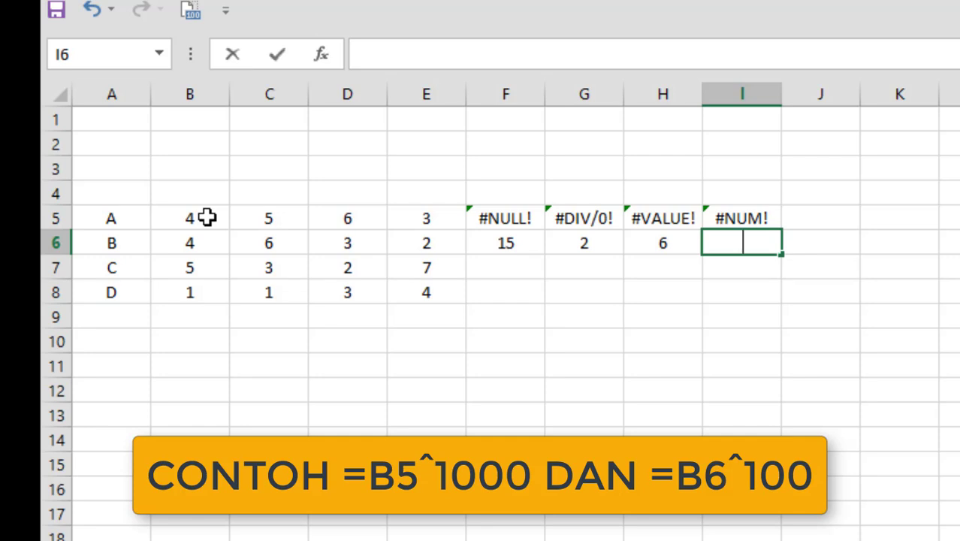
# Enter the formula =B6^10 in cell I6 to raise a number to a manageable power.
pyautogui.write('=')
pyautogui.click(202, 243)
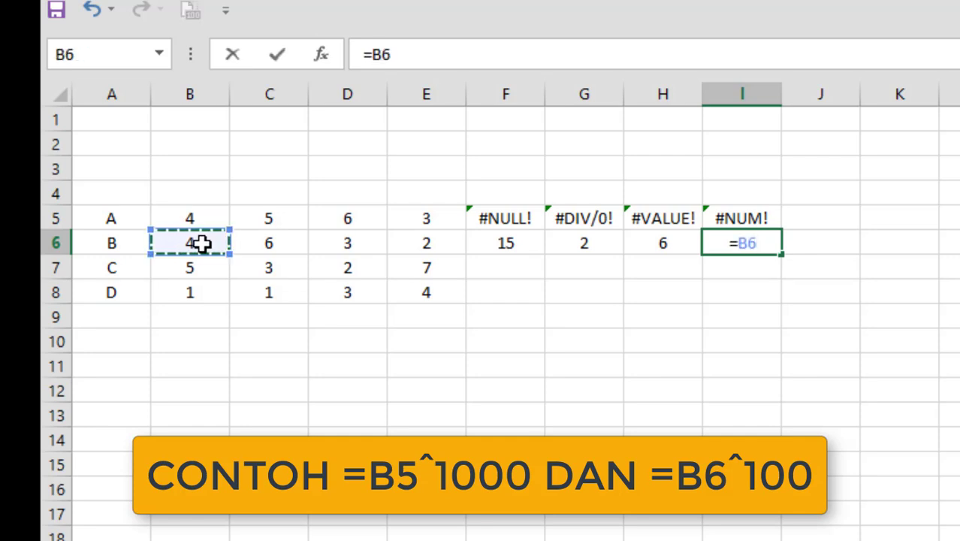
pyautogui.write('^10')
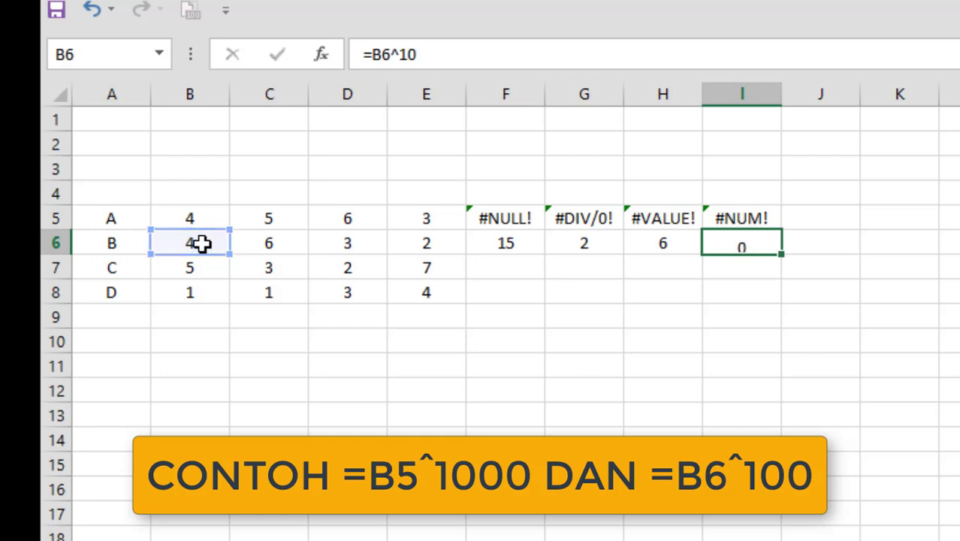
pyautogui.press('Return')
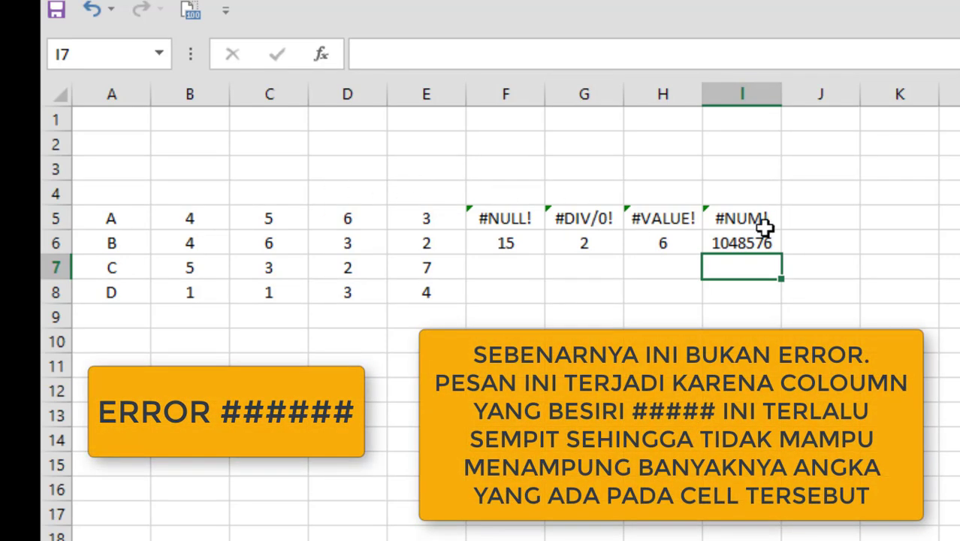
pyautogui.click(805, 225)
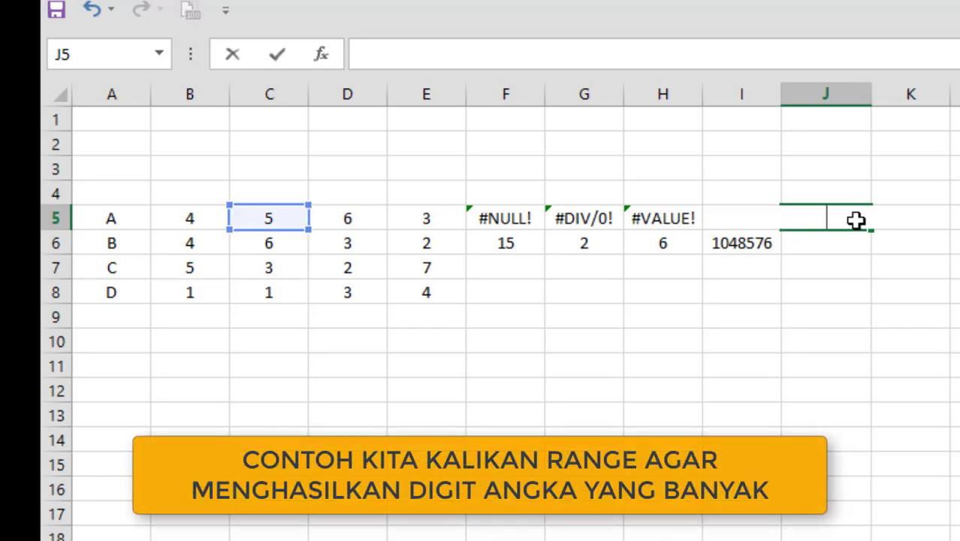
pyautogui.write('=')
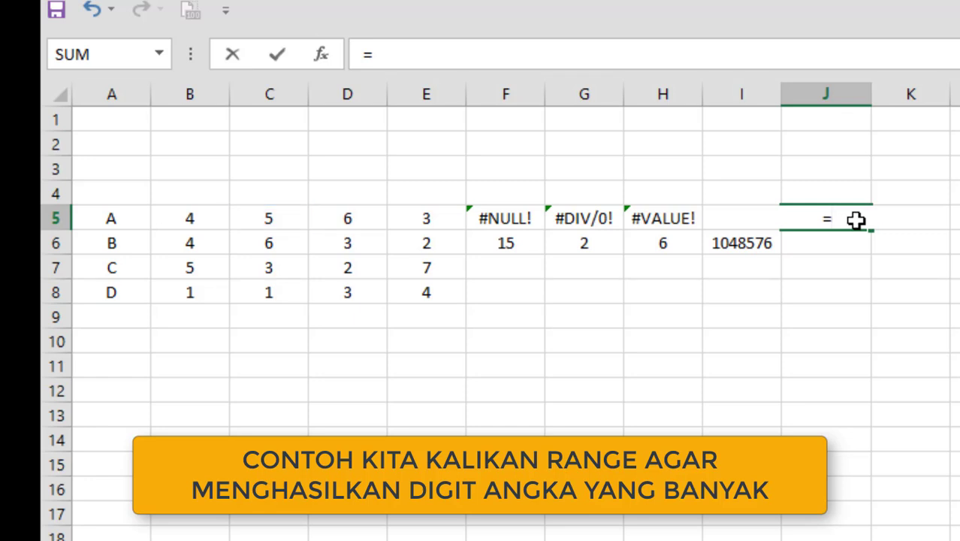
pyautogui.click(195, 220)
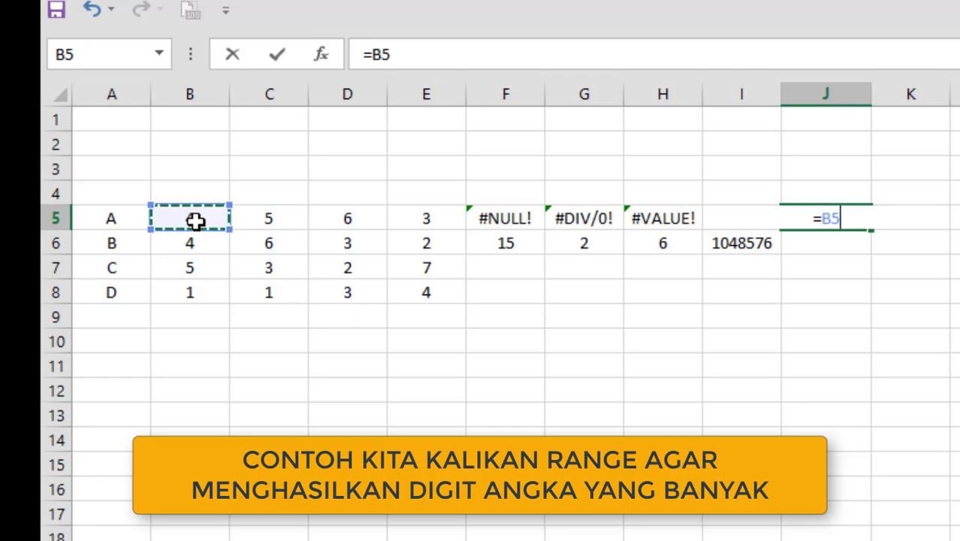
pyautogui.write('*')
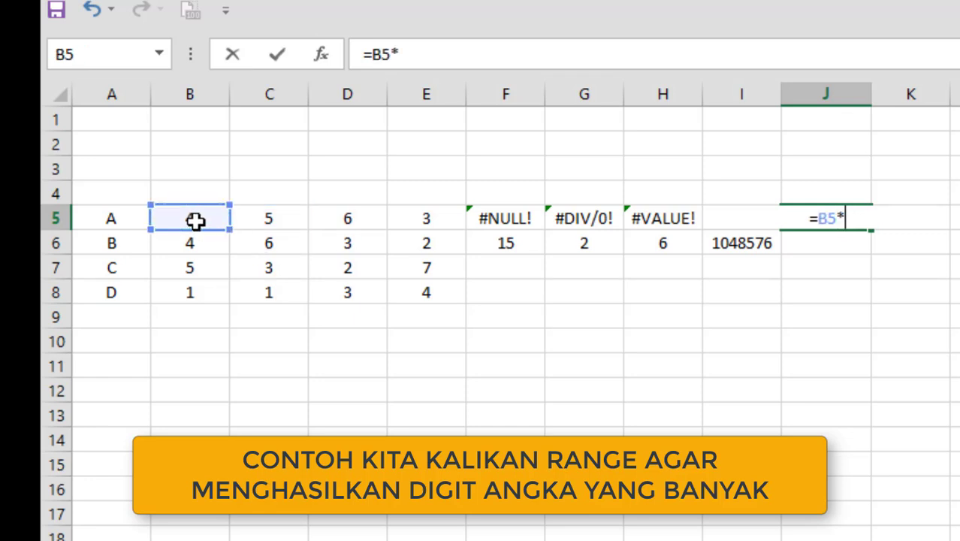
pyautogui.click(261, 221)
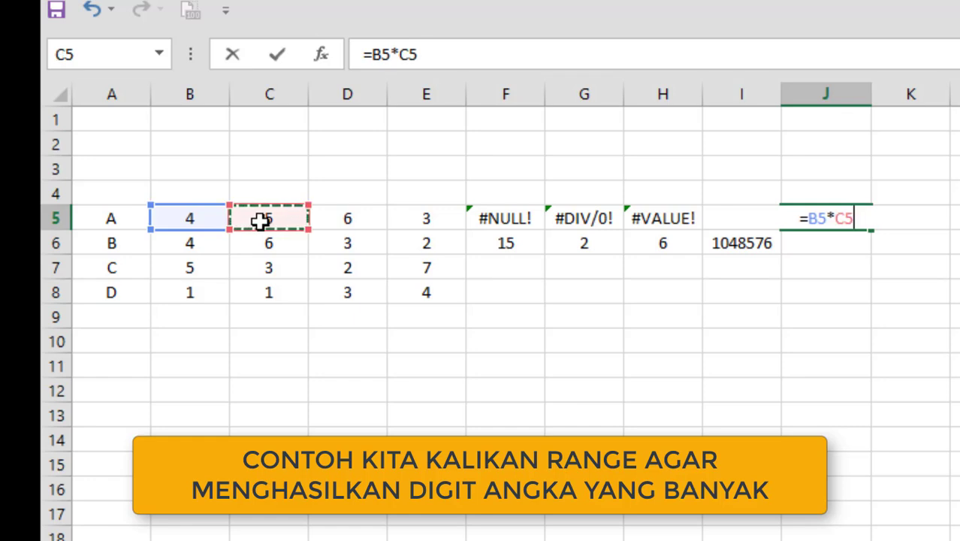
pyautogui.write('*')
pyautogui.click(328, 217)
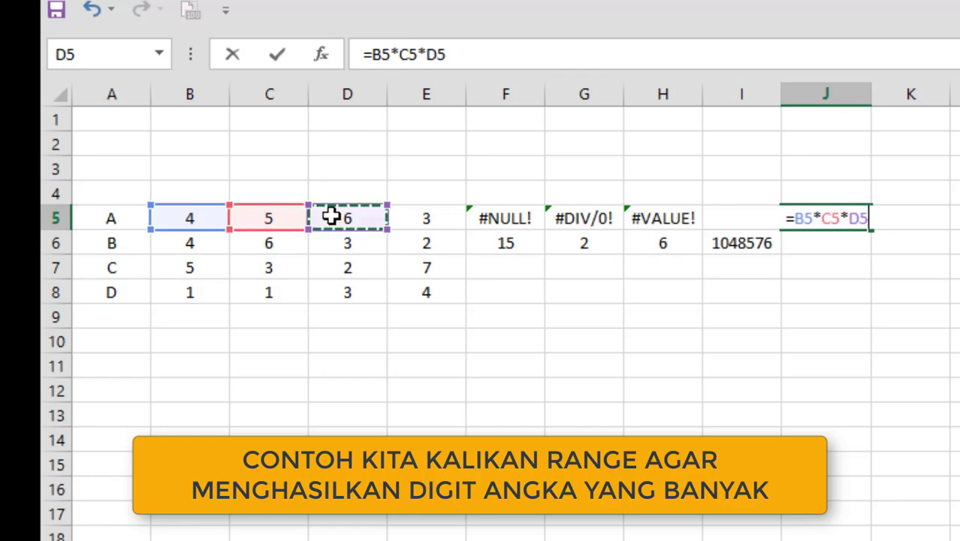
pyautogui.write('*')
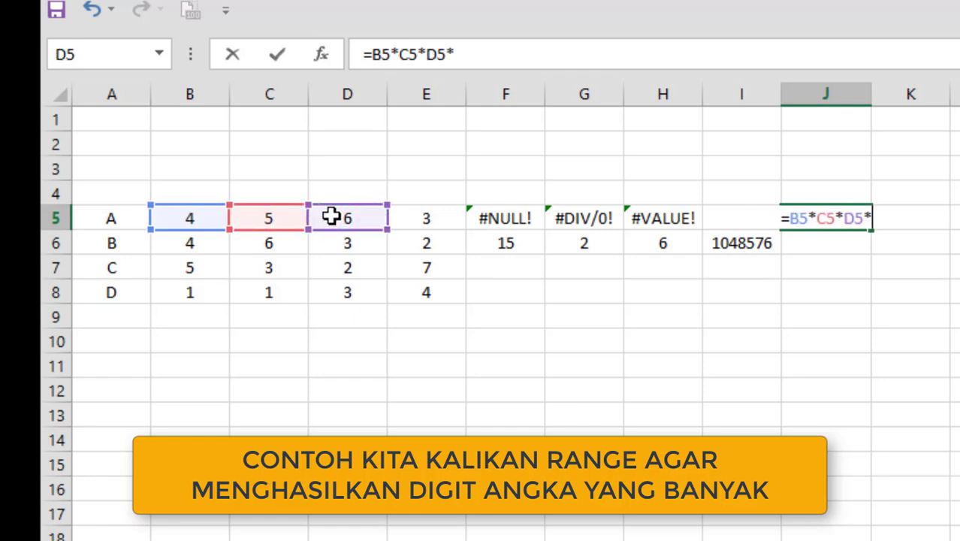
pyautogui.click(435, 216)
pyautogui.write('*1000')
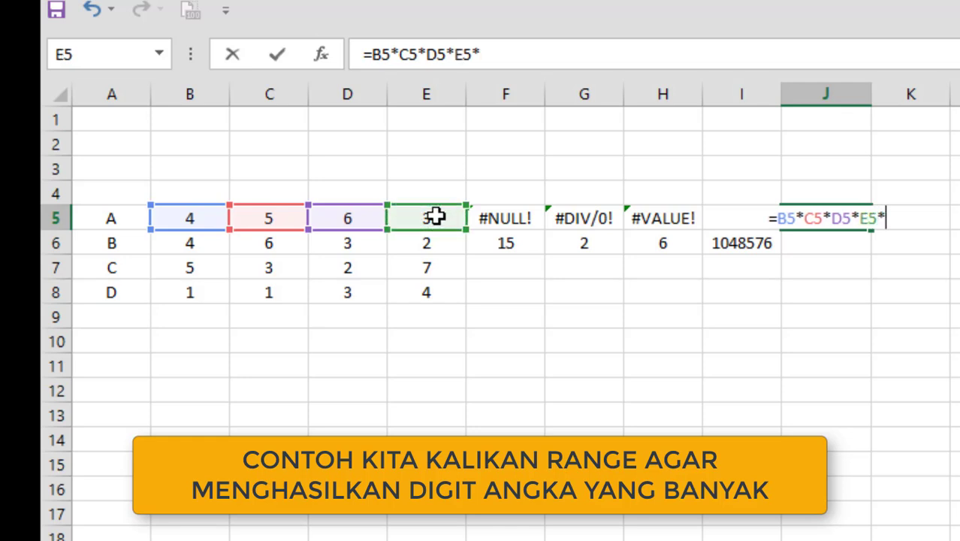
pyautogui.write('000000')
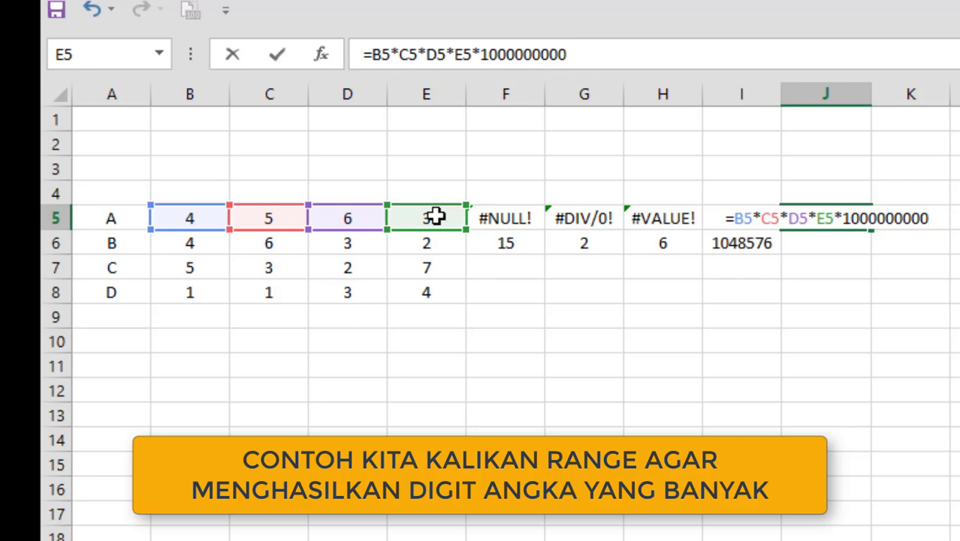
pyautogui.press('Return')
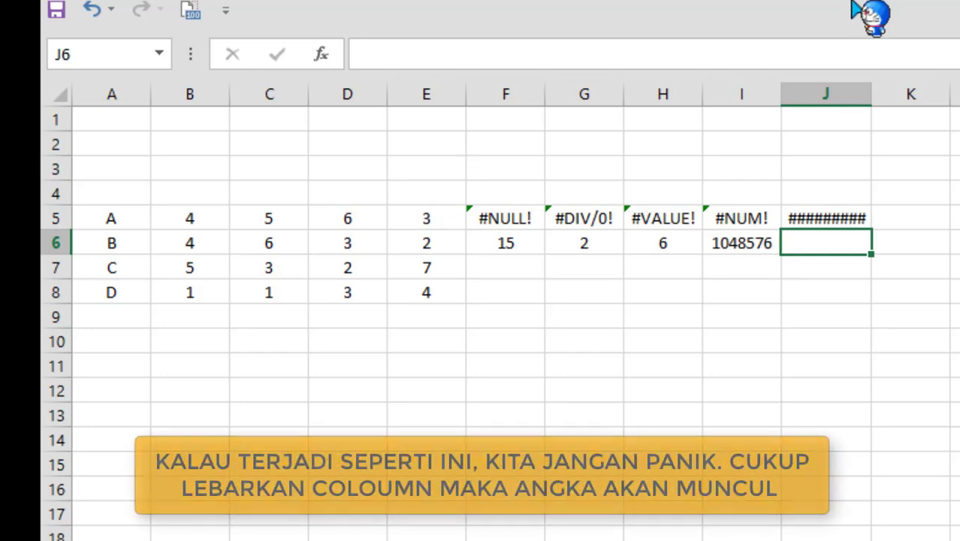
pyautogui.moveTo(872, 92); pyautogui.dragTo(933, 91)
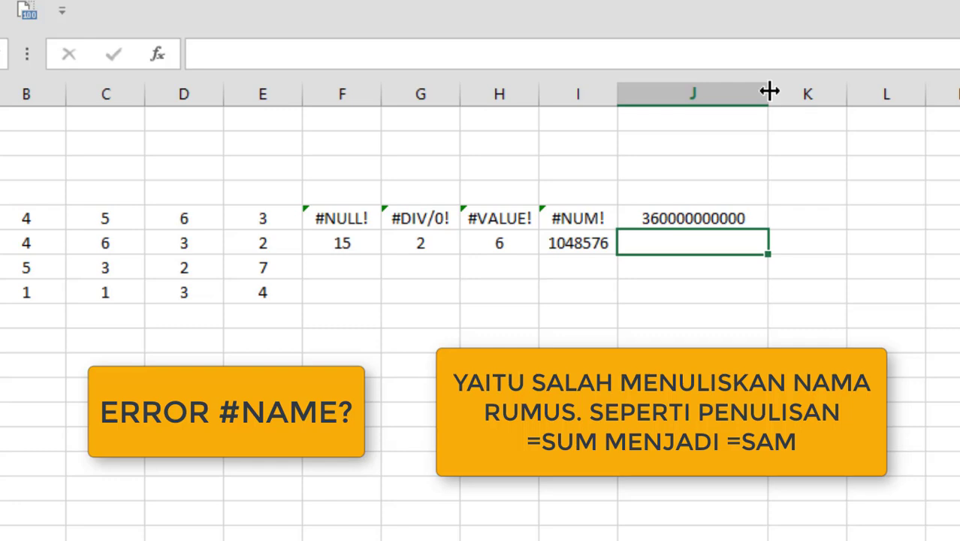
# Enter the deliberately misspelled formula =SAM(B5:E5) in cell K5.
pyautogui.click(826, 219)
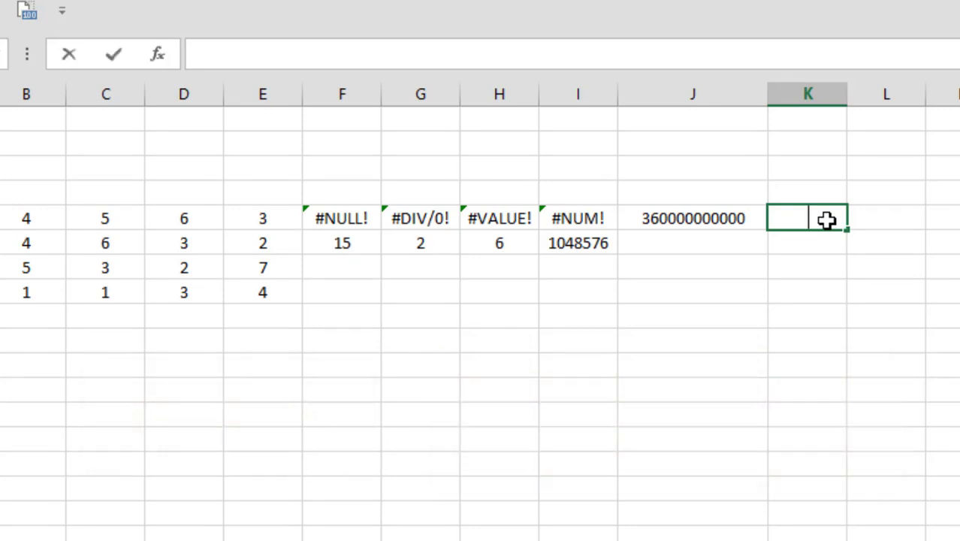
pyautogui.write('=SAM(')
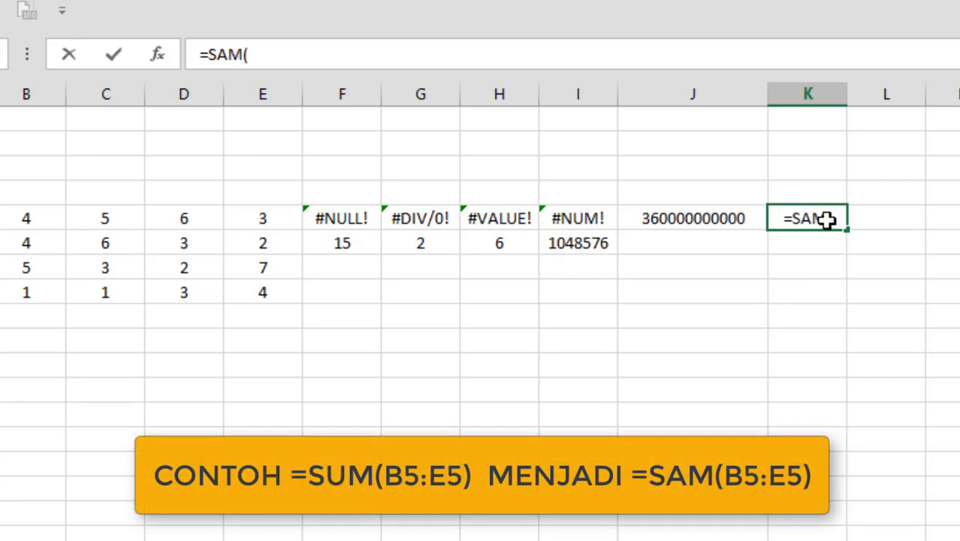
pyautogui.moveTo(46, 216); pyautogui.dragTo(246, 215)
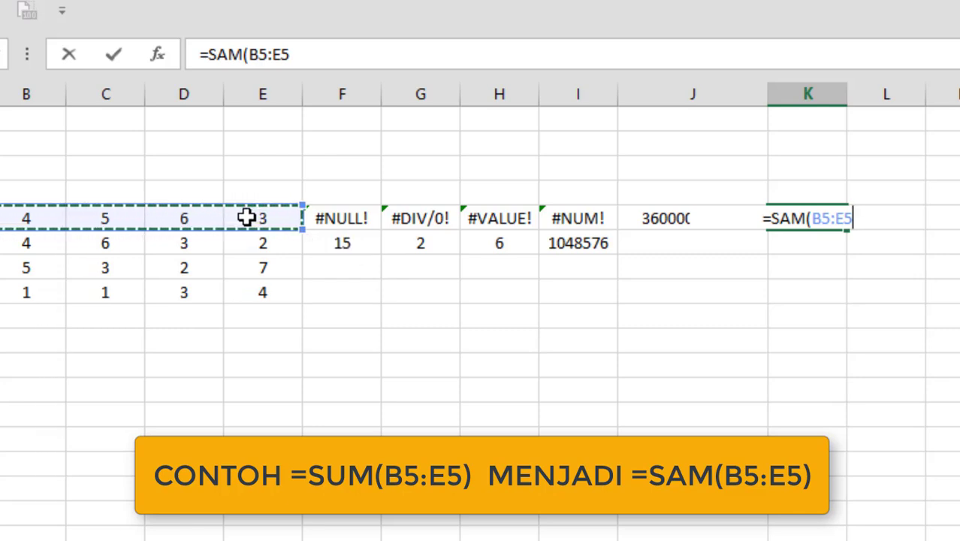
pyautogui.write(')')
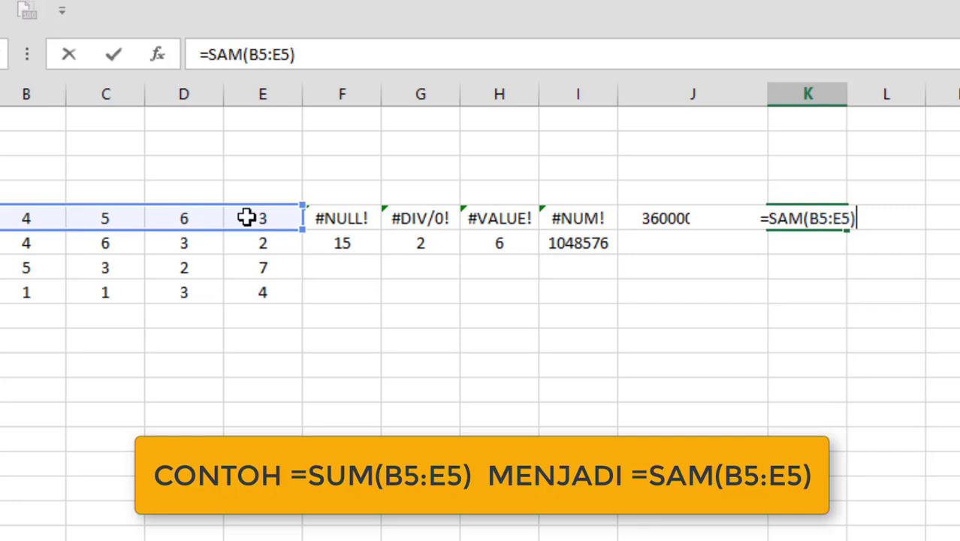
pyautogui.press('Return')
# Enter the correctly spelled formula =SUM(B6:E6) in cell K6.
pyautogui.write('=SUM')
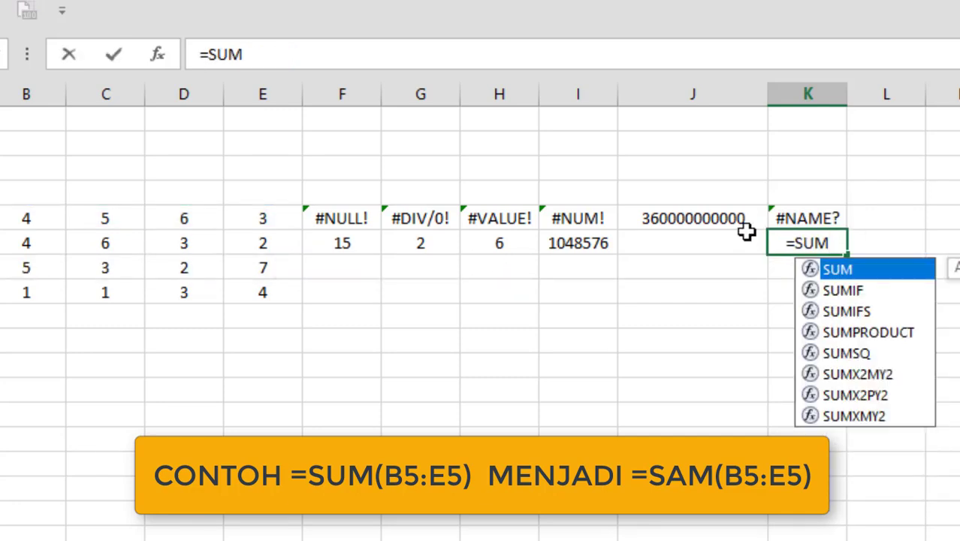
pyautogui.write('(')
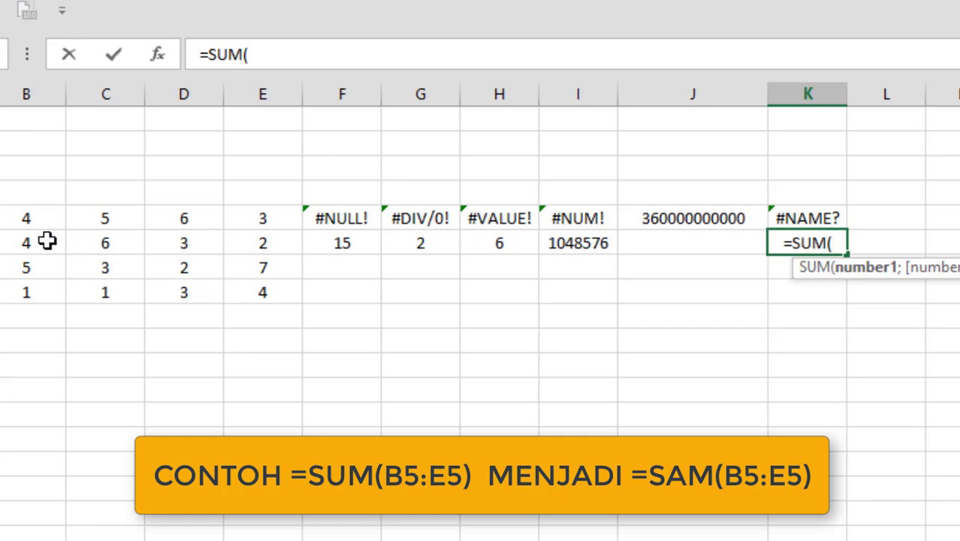
pyautogui.moveTo(47, 242); pyautogui.dragTo(272, 242)
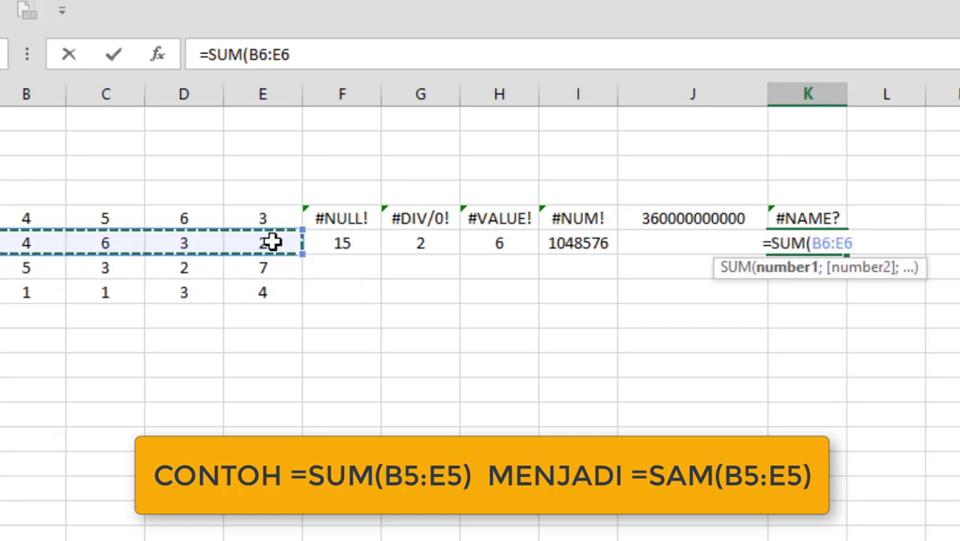
pyautogui.write(')')
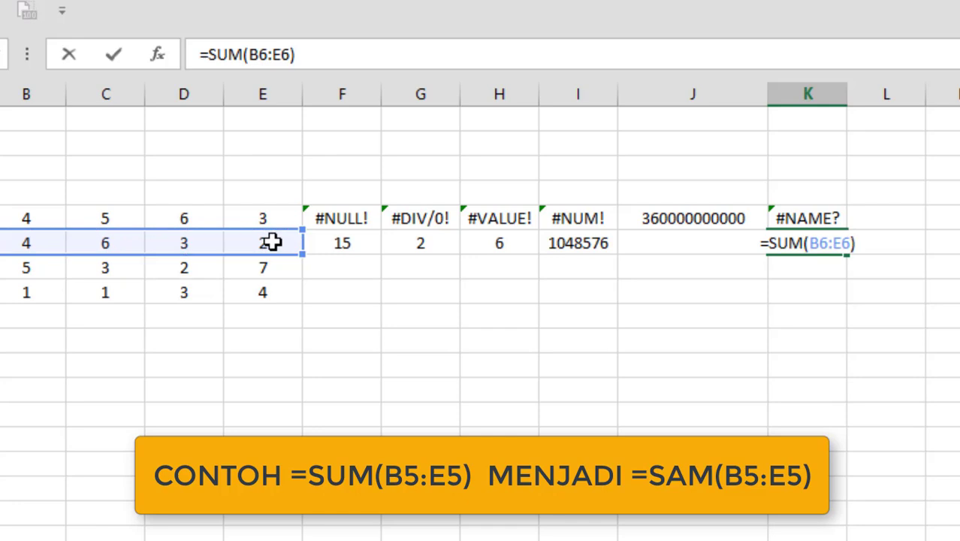
pyautogui.press('Return')
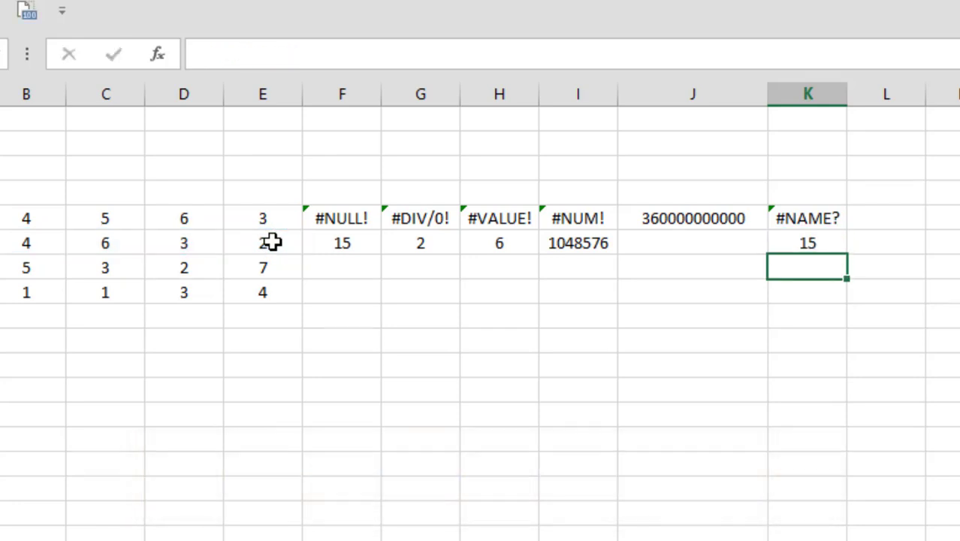
# Copy the formulas in F6, G6 and H6 down through row 8 of their columns.
pyautogui.click(327, 242)
pyautogui.moveTo(381, 256); pyautogui.dragTo(388, 300)
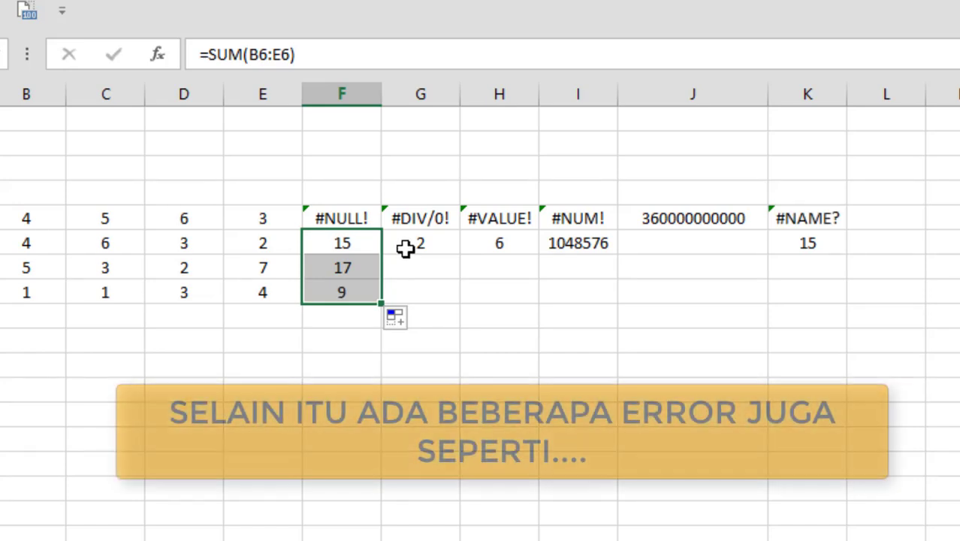
pyautogui.click(410, 250)
pyautogui.moveTo(462, 255); pyautogui.dragTo(468, 303)
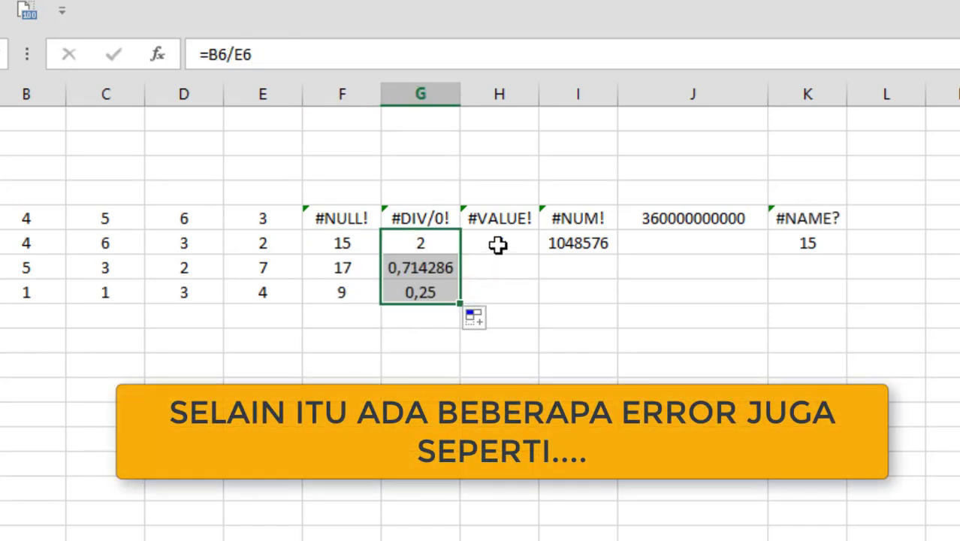
pyautogui.click(498, 246)
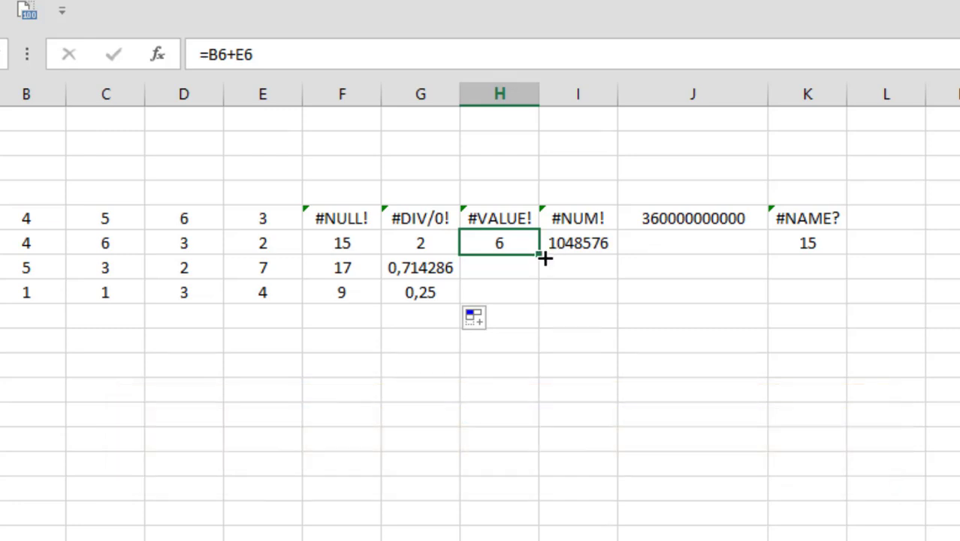
pyautogui.moveTo(545, 258); pyautogui.dragTo(542, 304)
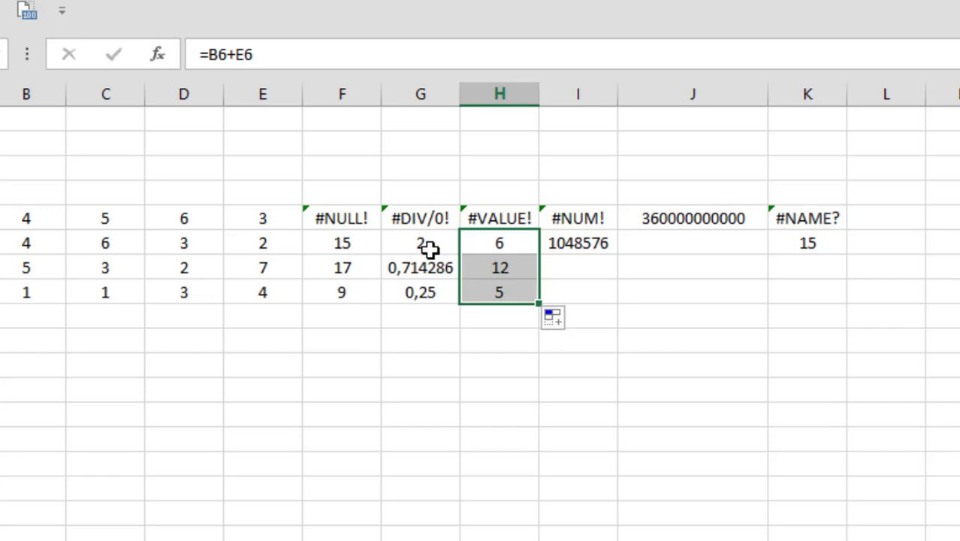
pyautogui.click(429, 250)
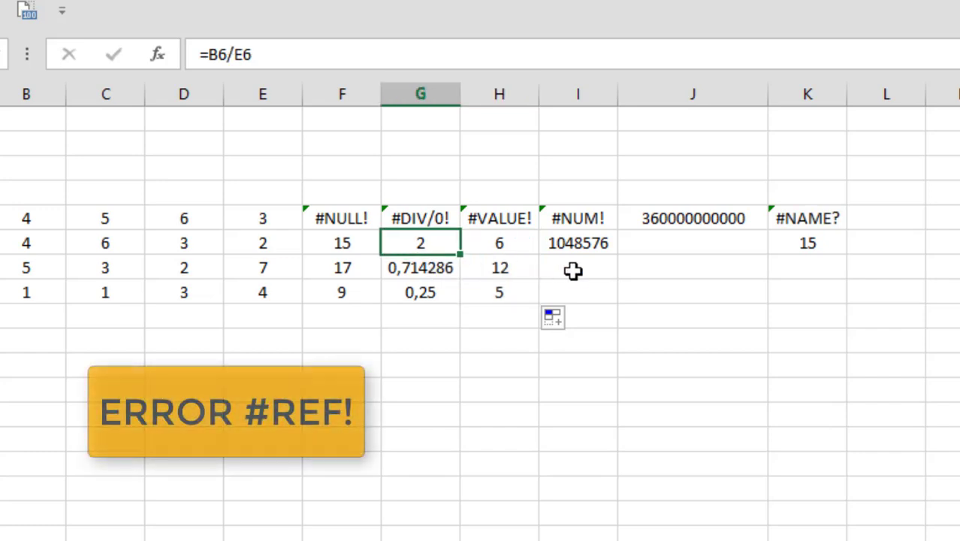
# Copy the formulas in I6, J5 and K6 down through row 8 of their columns.
pyautogui.click(601, 249)
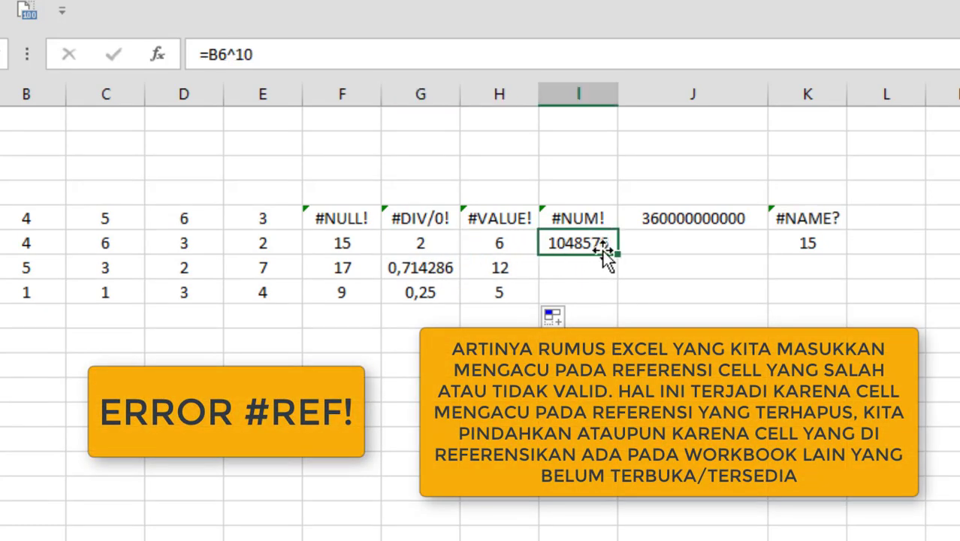
pyautogui.moveTo(623, 254); pyautogui.dragTo(619, 302)
pyautogui.click(748, 241)
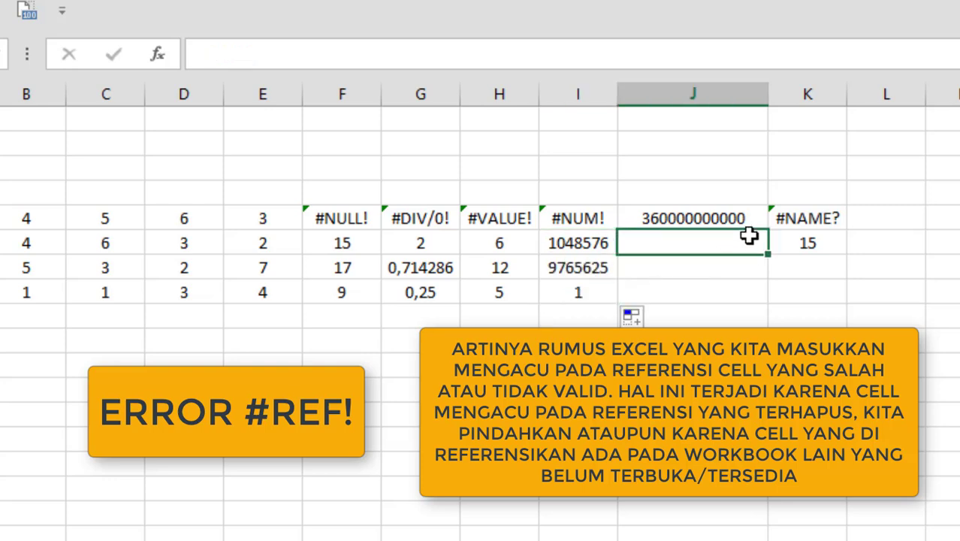
pyautogui.click(744, 218)
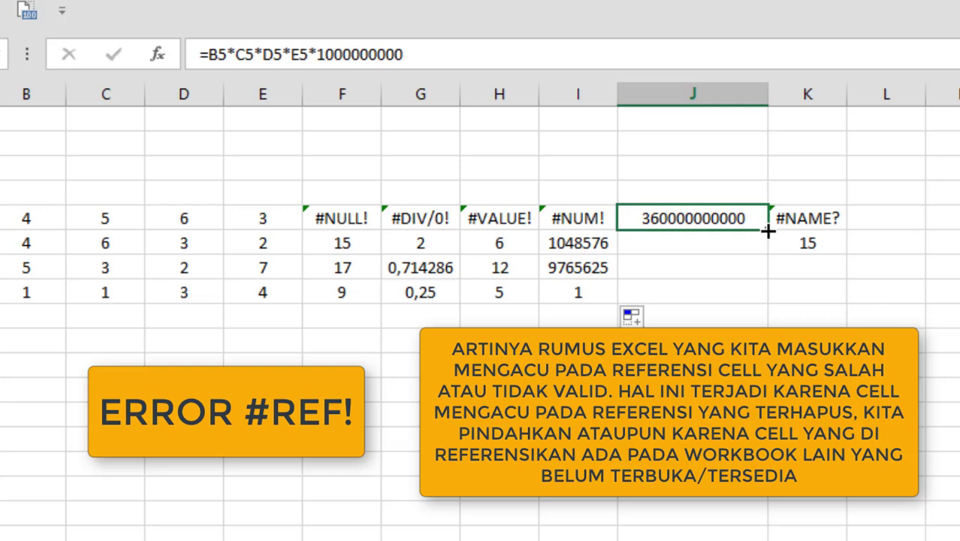
pyautogui.moveTo(768, 230); pyautogui.dragTo(776, 300)
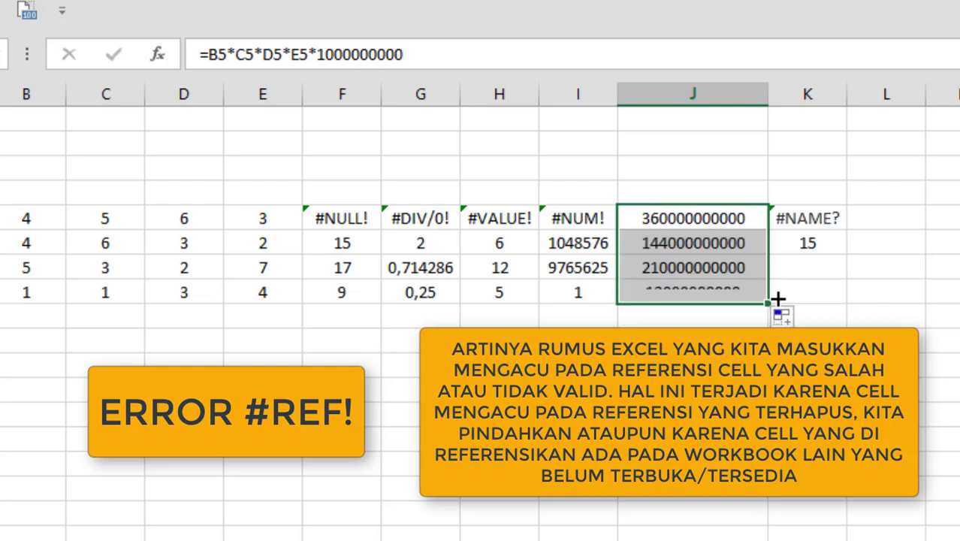
pyautogui.click(804, 248)
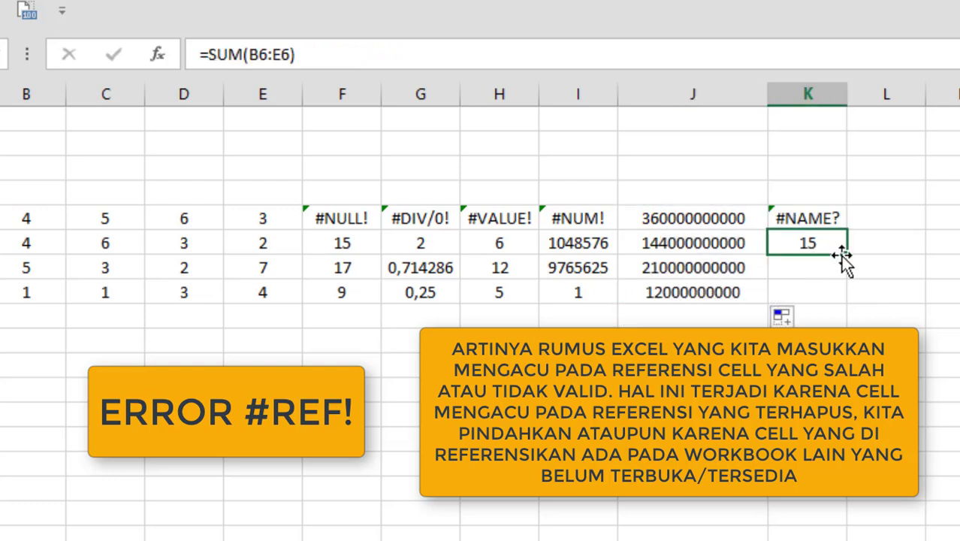
pyautogui.moveTo(851, 254); pyautogui.dragTo(849, 306)
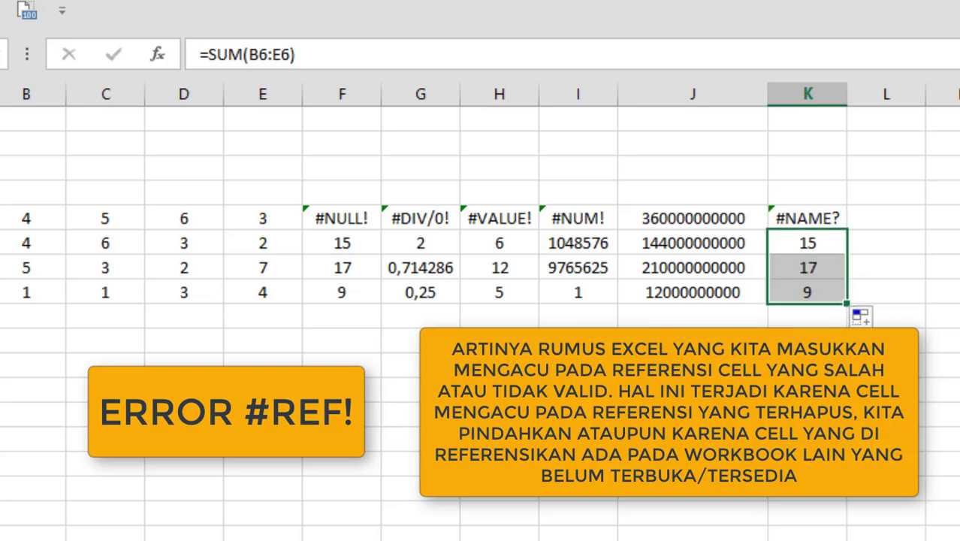